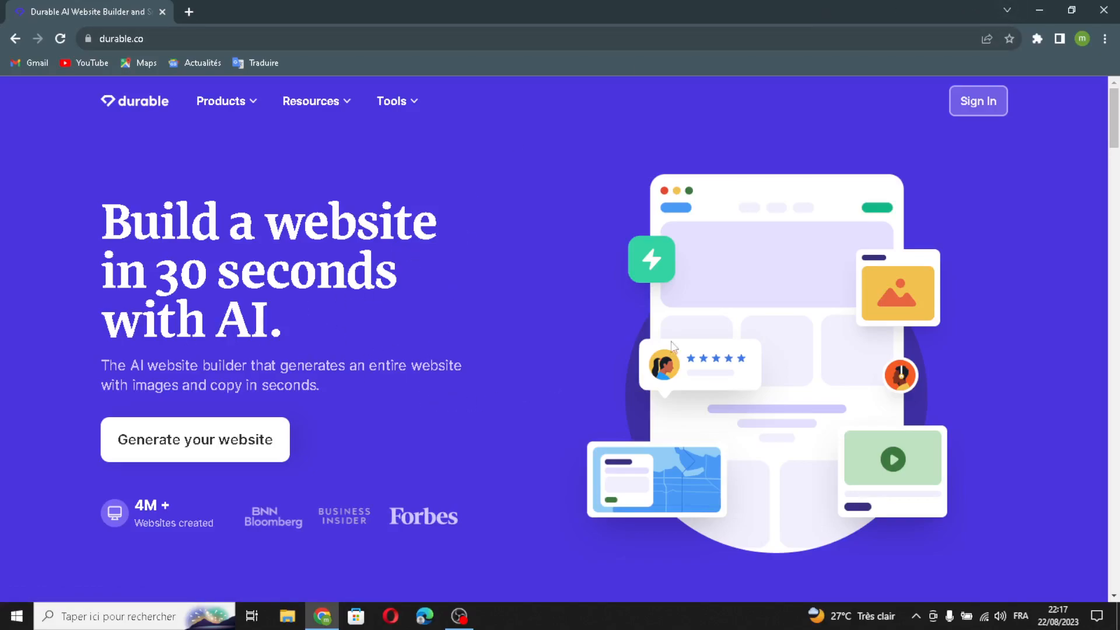
Sign in to the account and start creating a new business named CulturaCrafts.
left_click(965, 102)
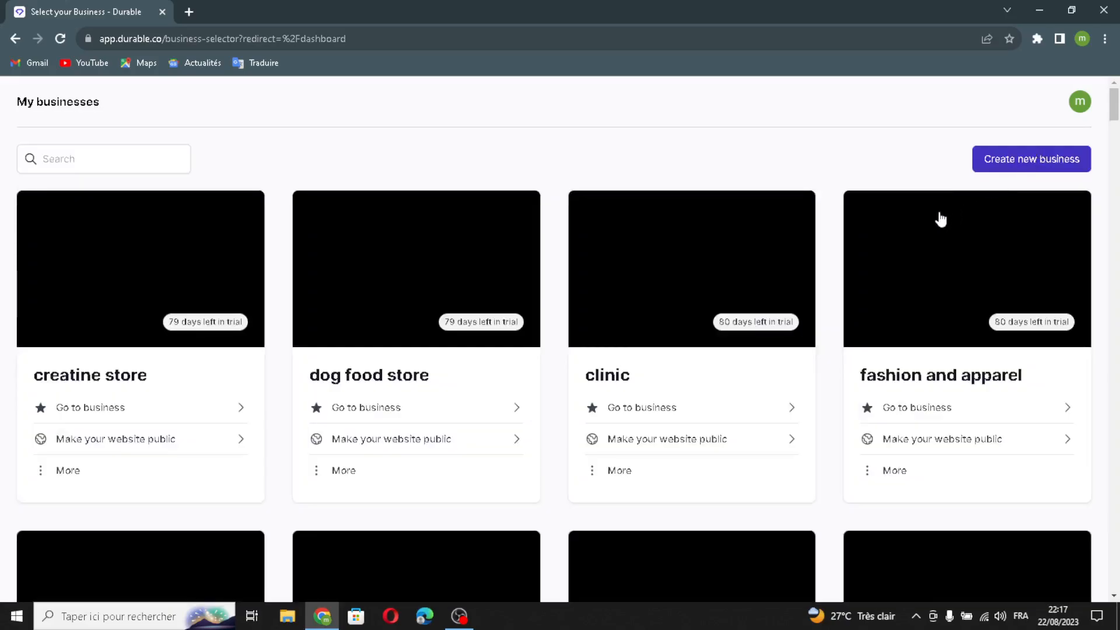
left_click(998, 165)
left_click(633, 251)
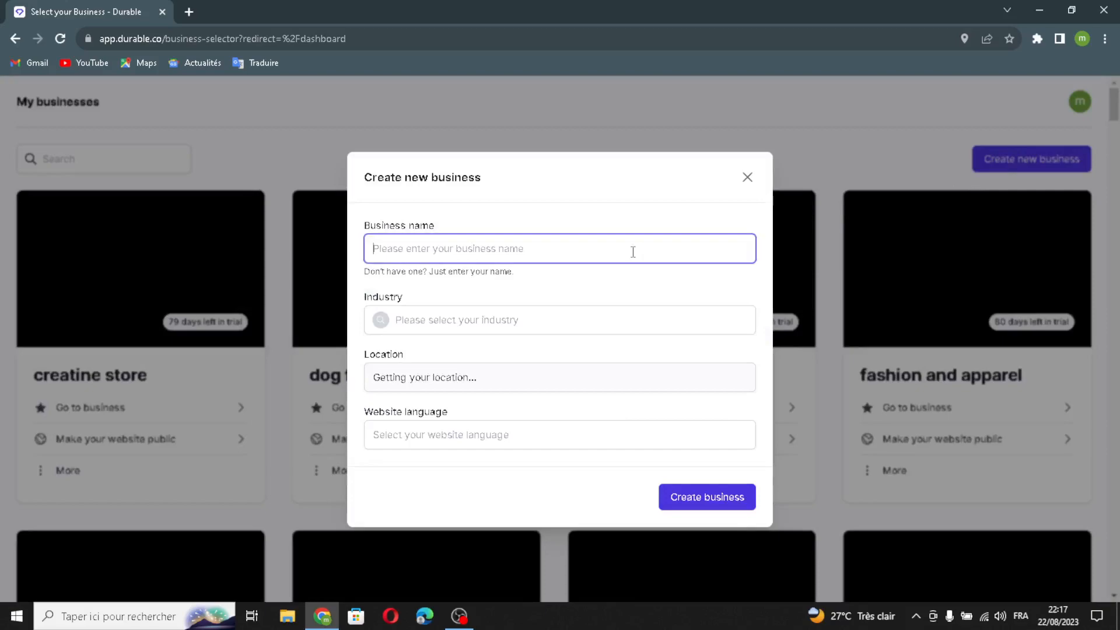
type("CulturaCrafts")
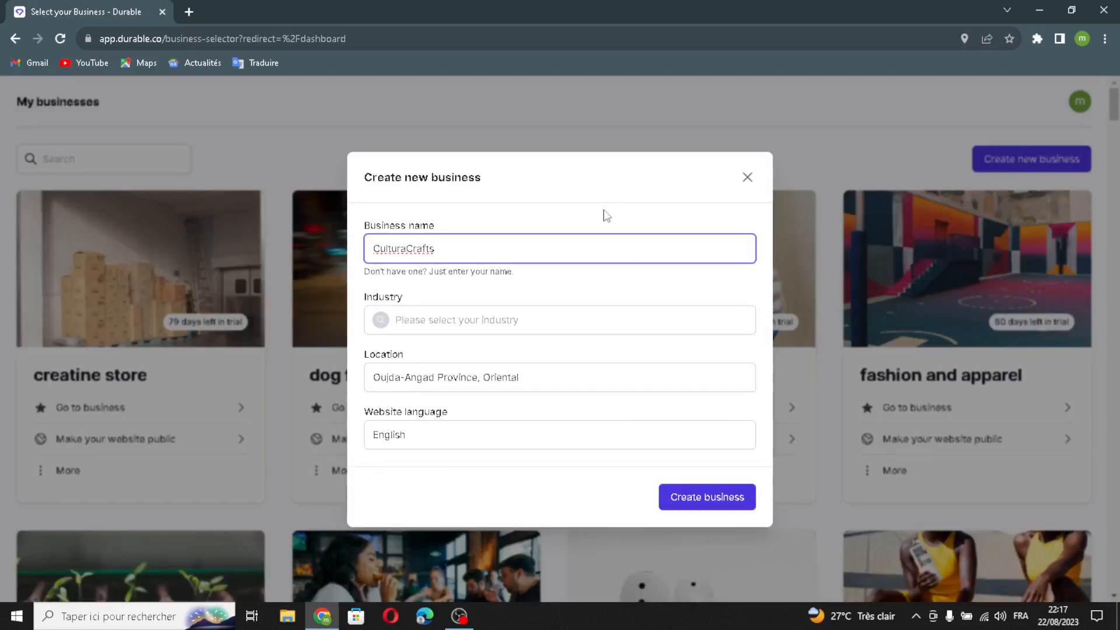
Set the industry to "cultural workshops and classes" and create the business to generate its website.
left_click(566, 321)
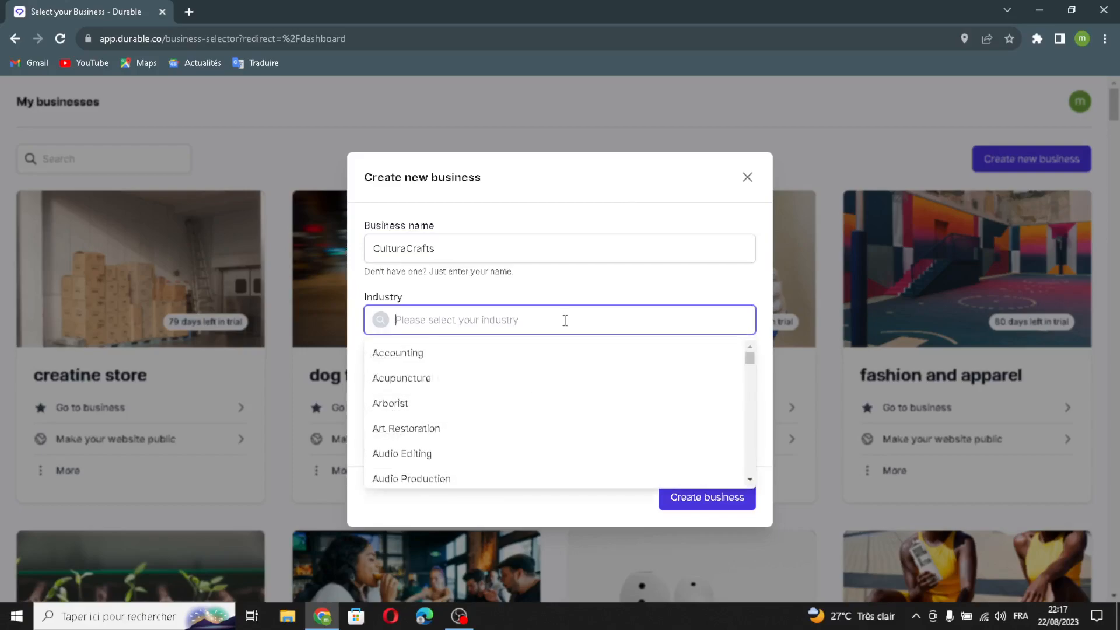
type("cultural workshops")
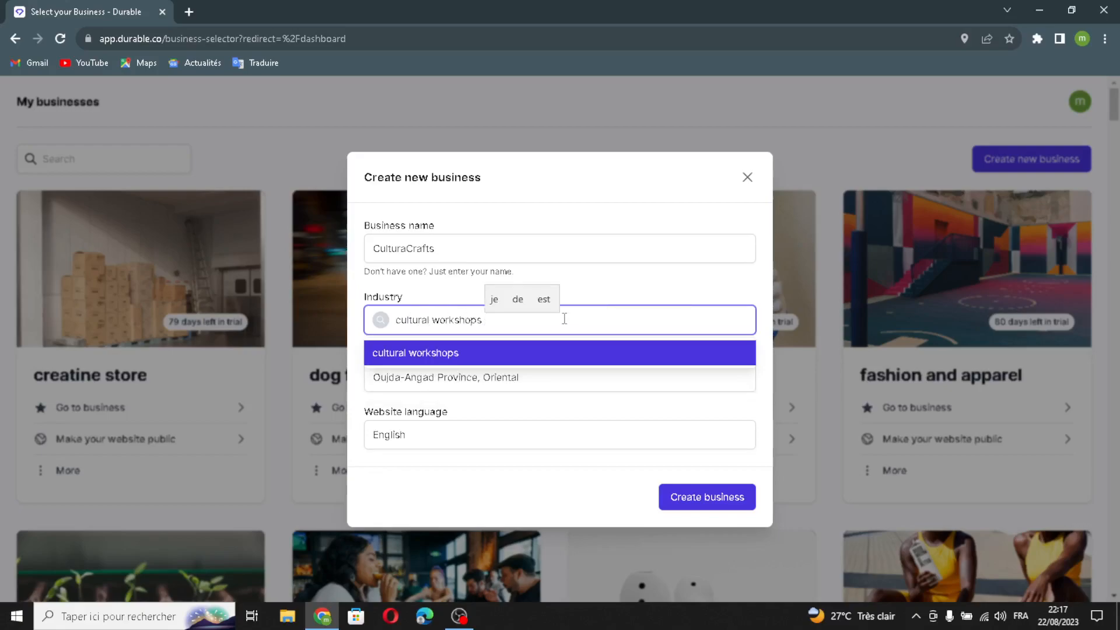
type(" and ")
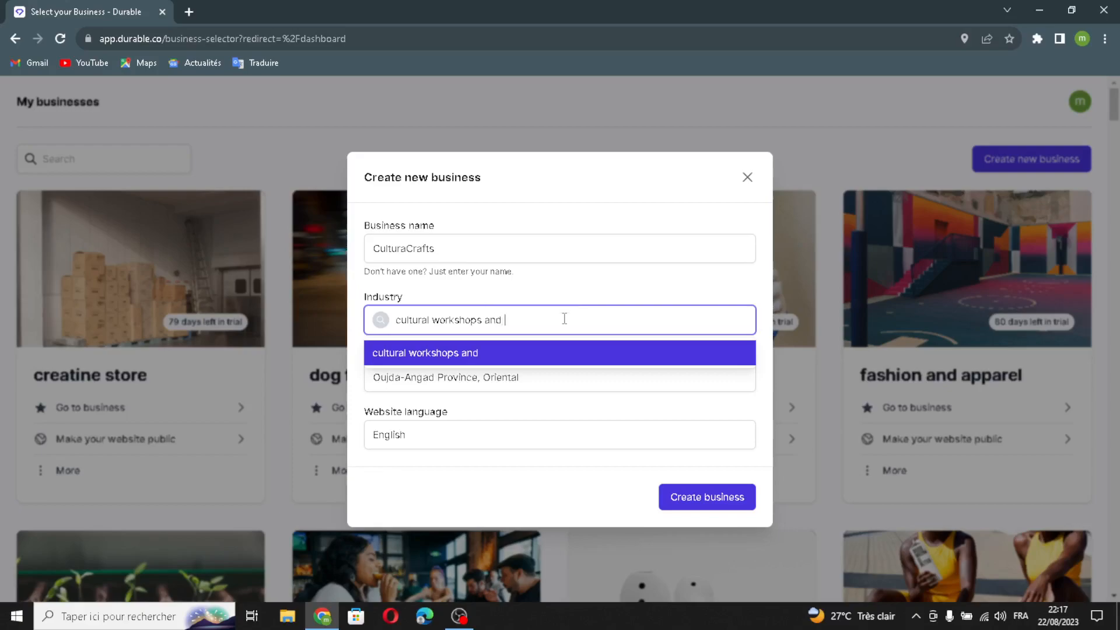
type("classes")
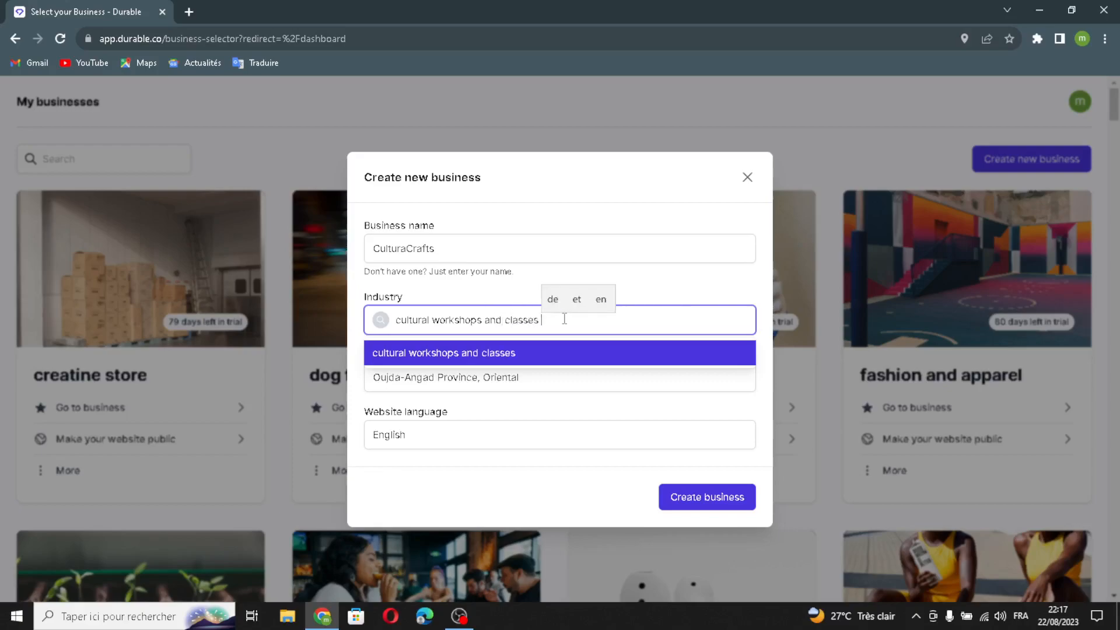
key("Return")
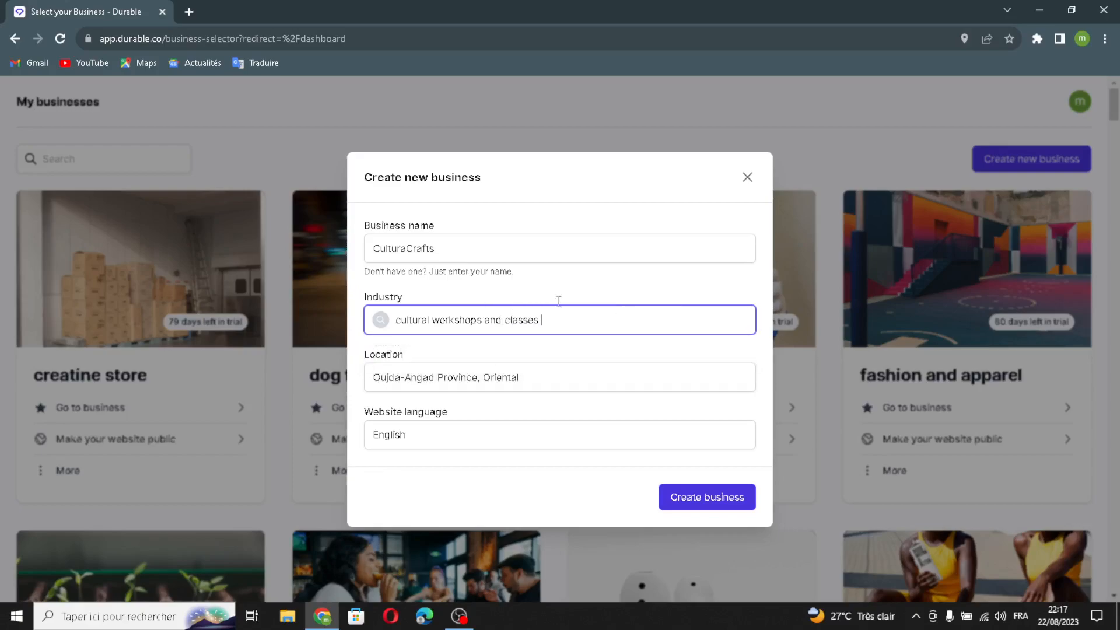
left_click(665, 511)
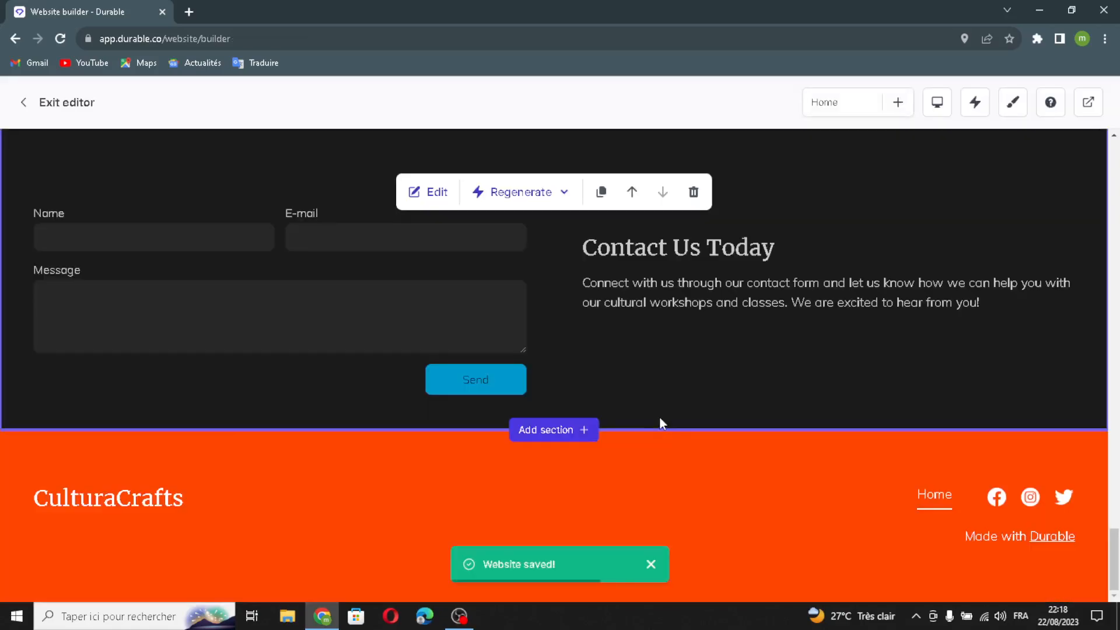
Open the website header for editing and enable replacing the company name with a logo.
scroll(592, 364, "up", 5)
scroll(593, 364, "up", 15)
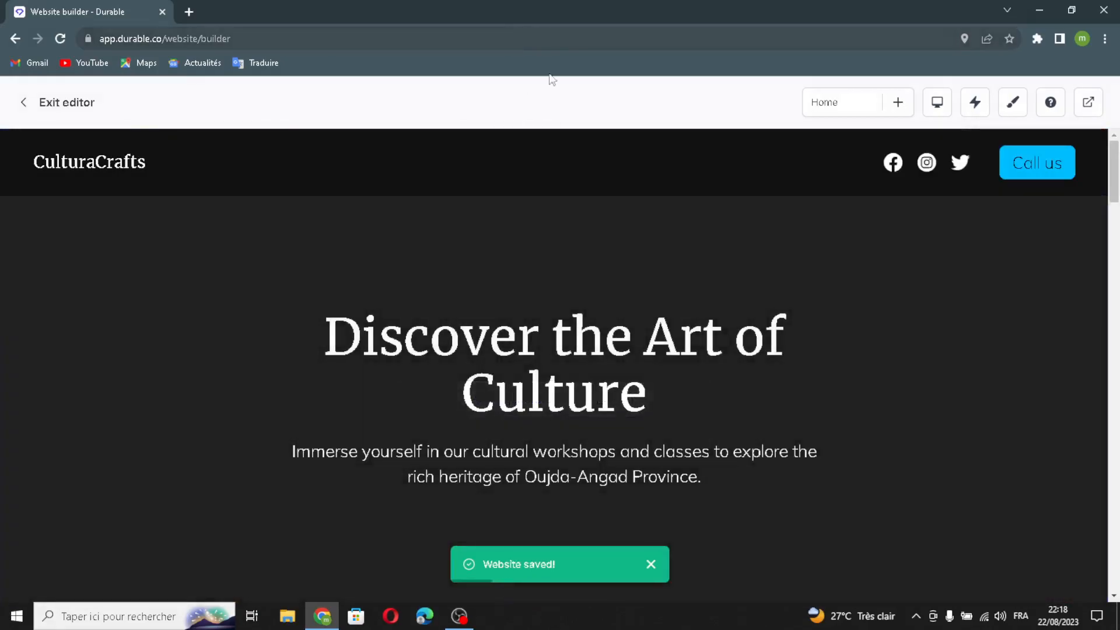
left_click(557, 162)
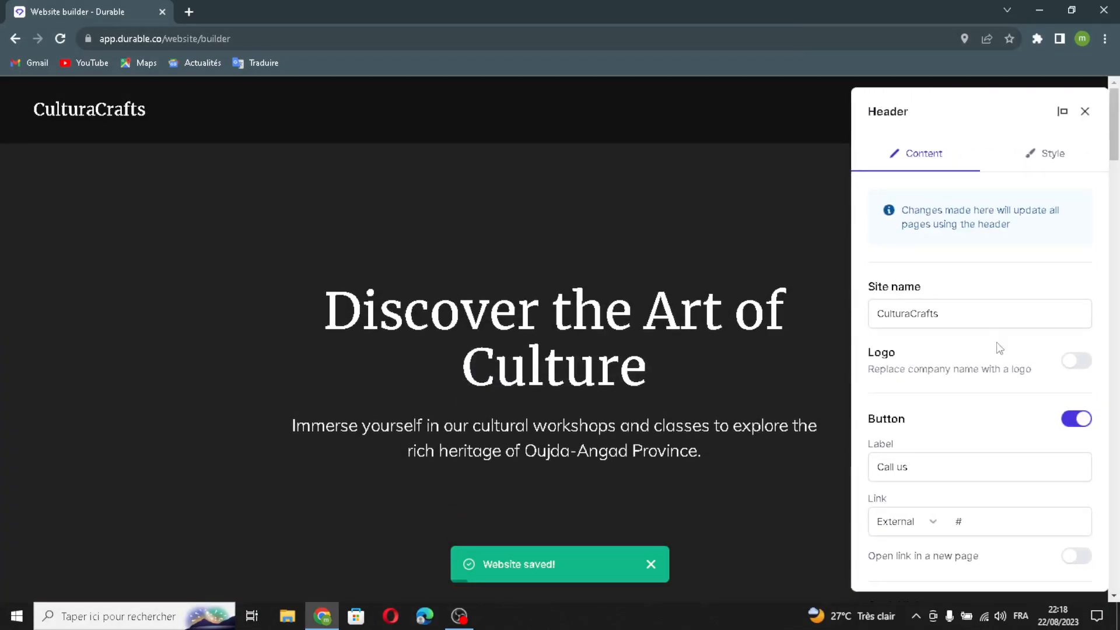
left_click(963, 310)
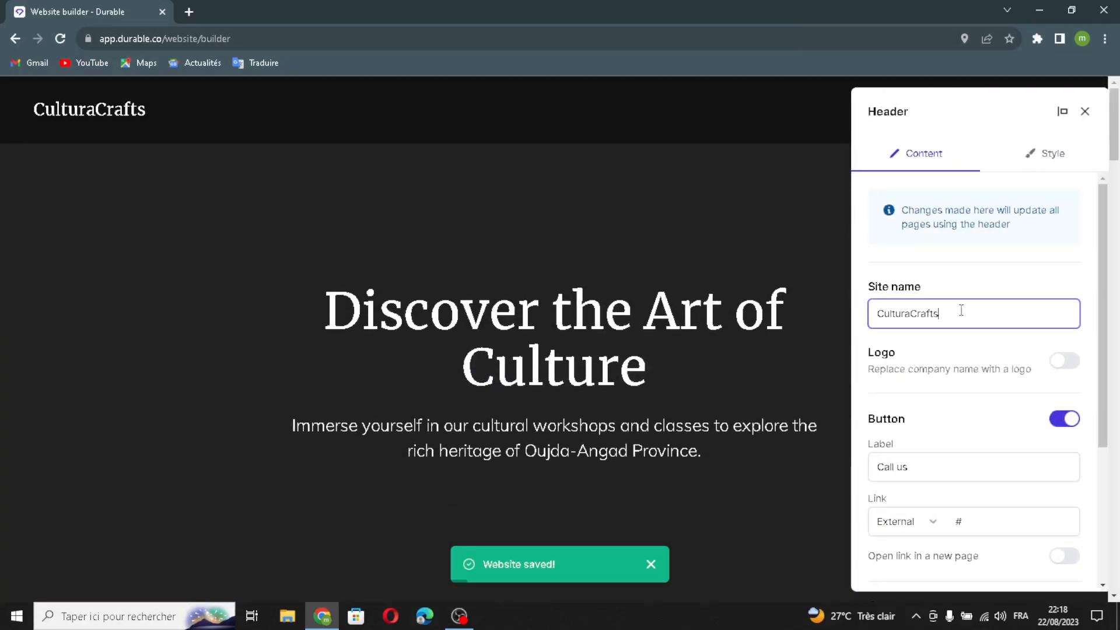
left_click(1063, 361)
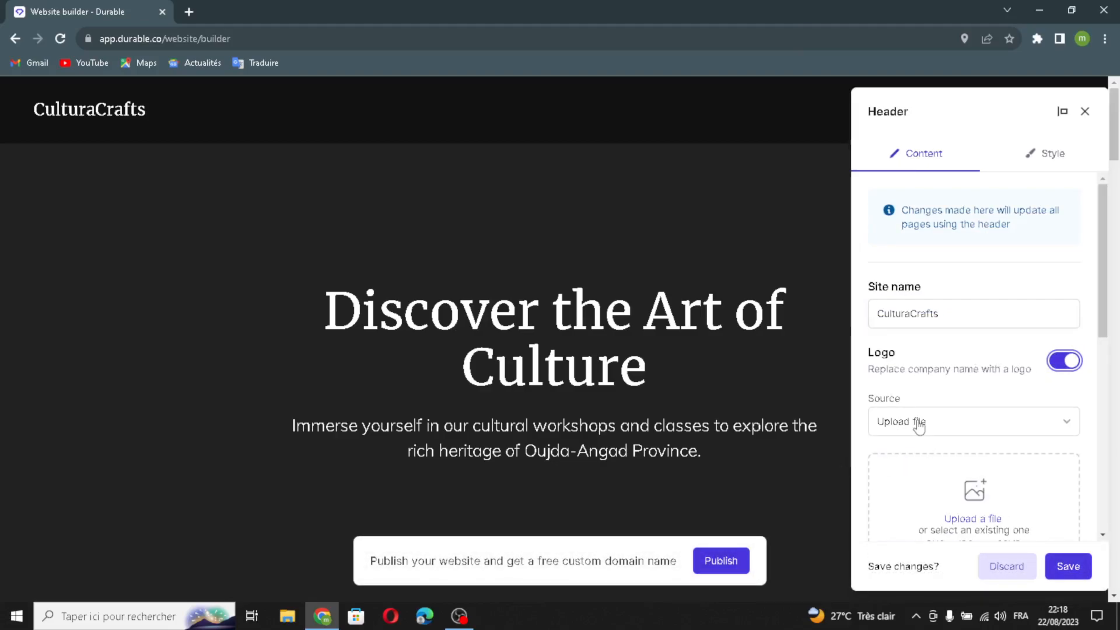
Make the header's "Call us" button link open in a new page.
scroll(968, 502, "down", 3)
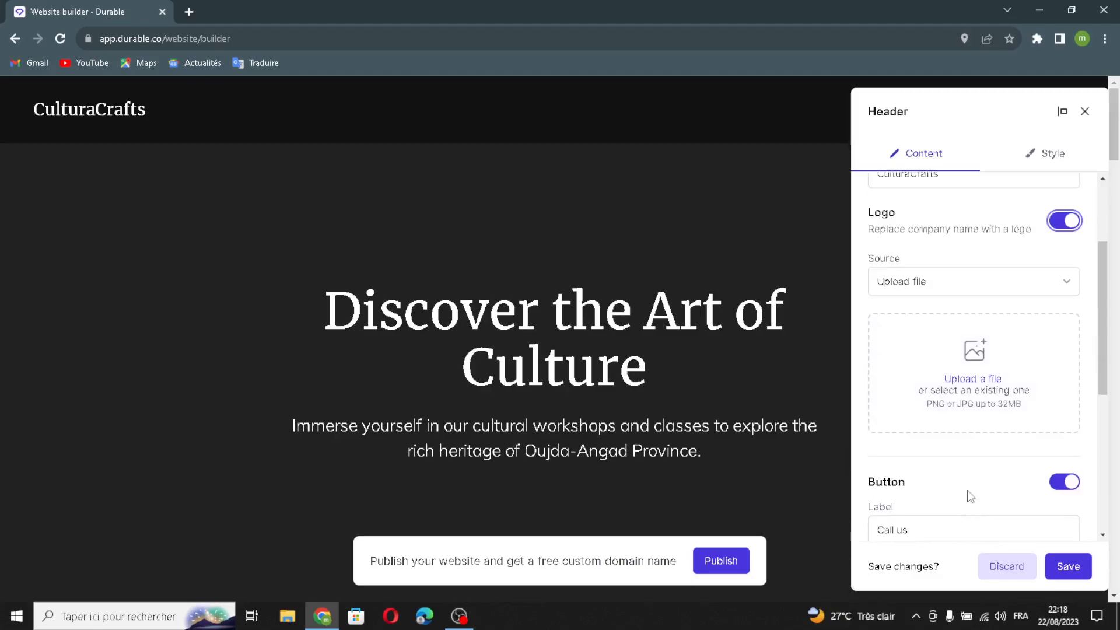
scroll(943, 492, "down", 1)
left_click(925, 390)
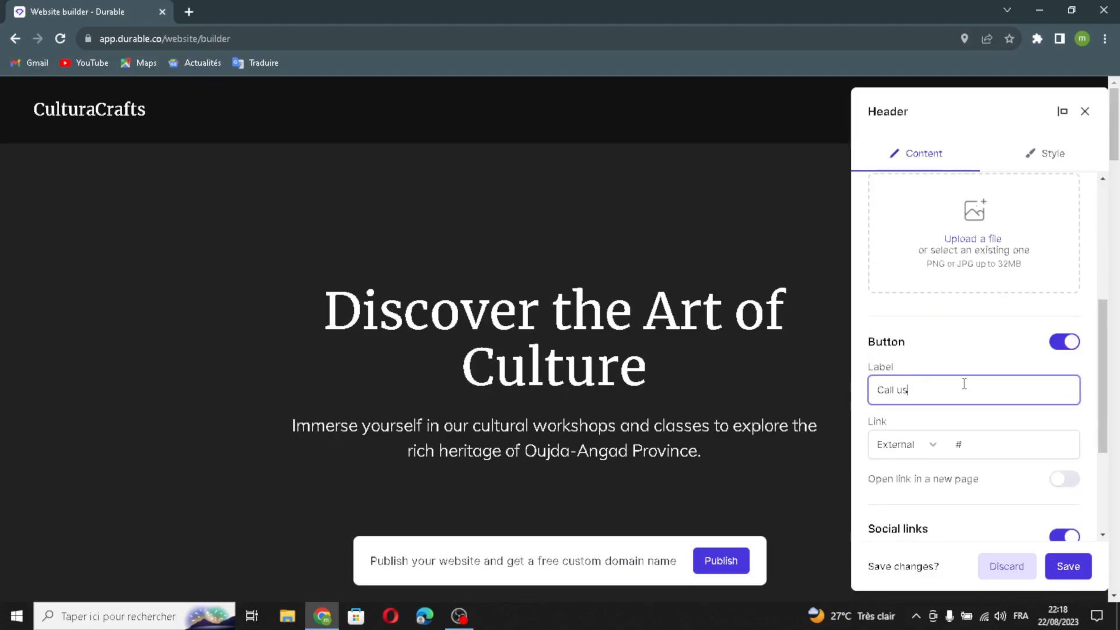
left_click(988, 445)
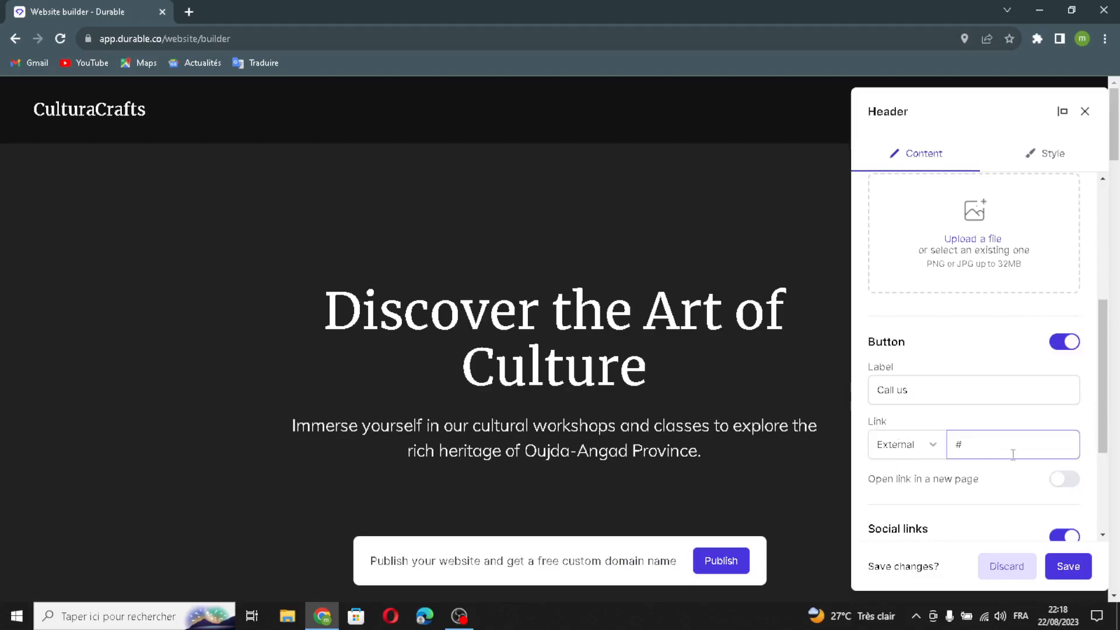
left_click(1064, 479)
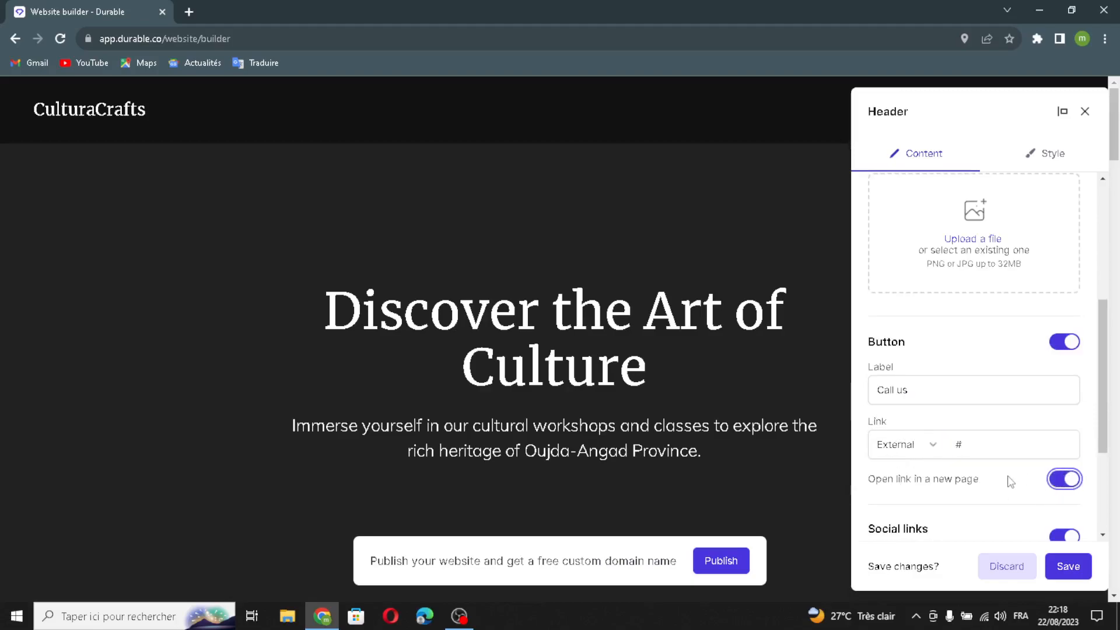
scroll(980, 512, "down", 3)
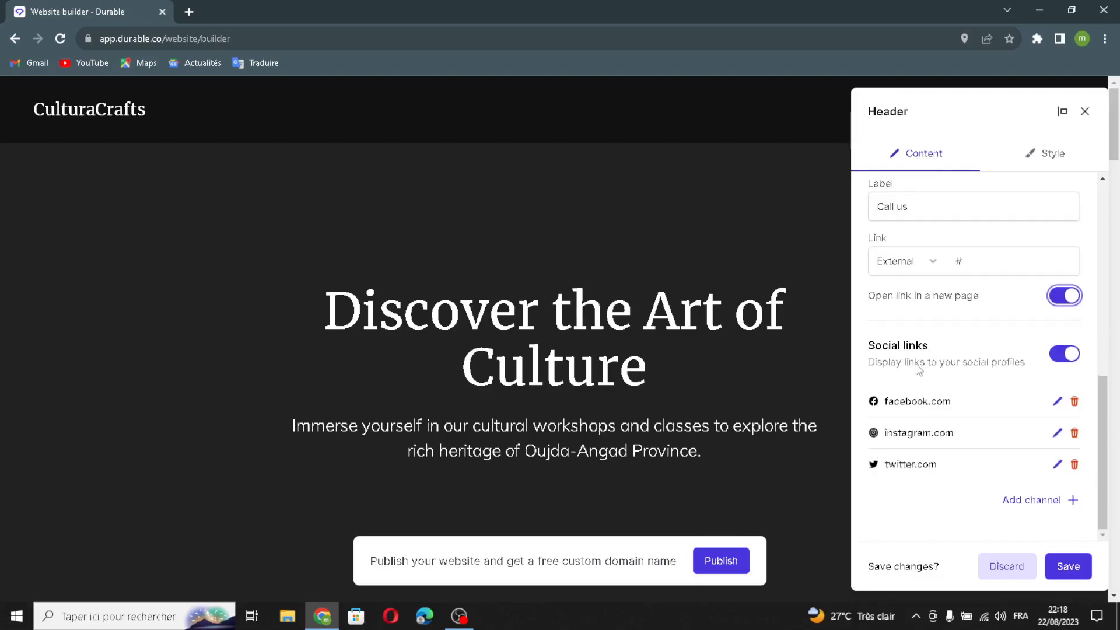
left_click(1017, 501)
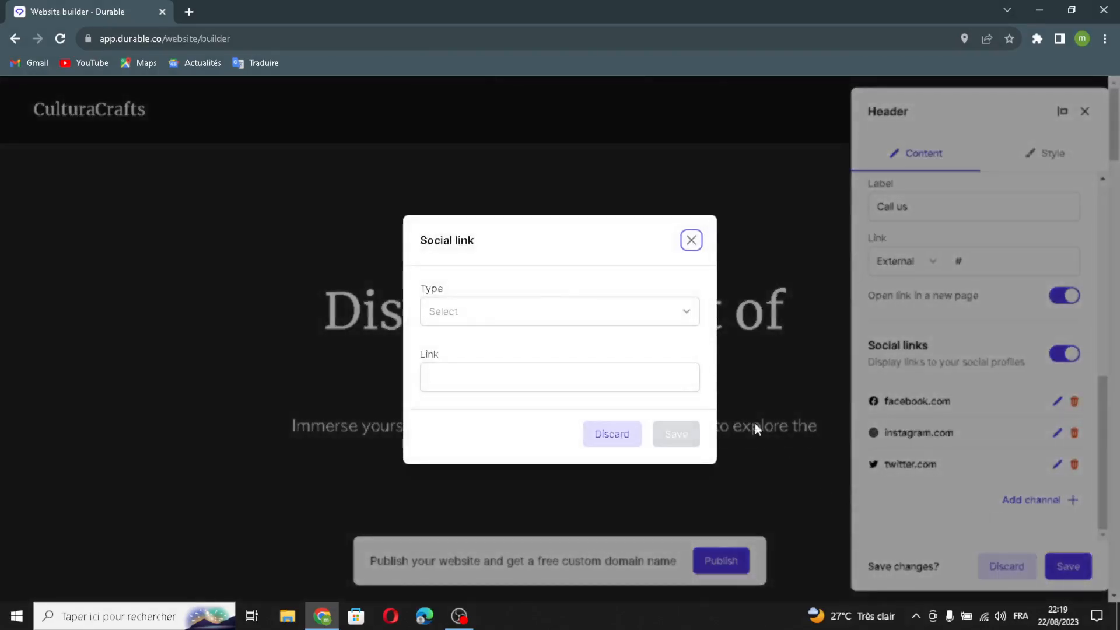
left_click(612, 316)
left_click(490, 343)
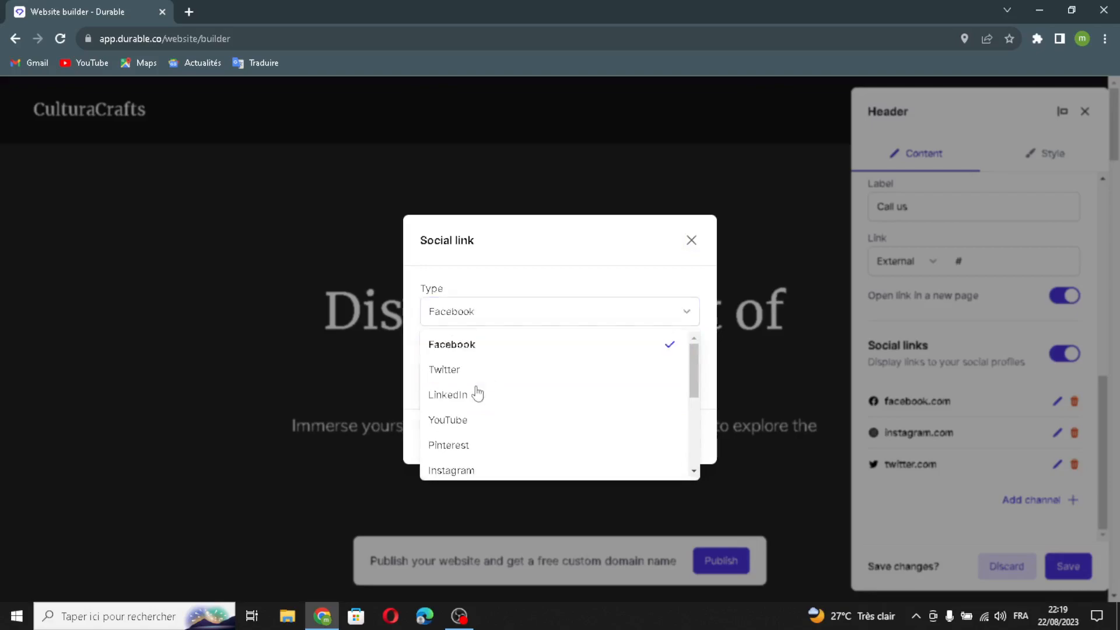
left_click(527, 375)
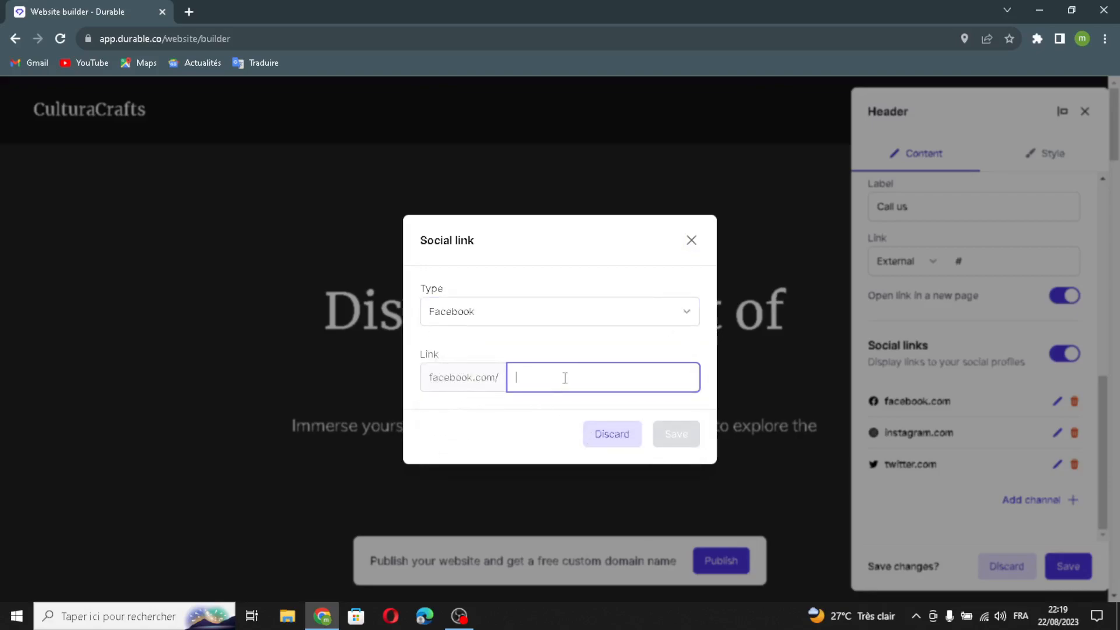
left_click(692, 242)
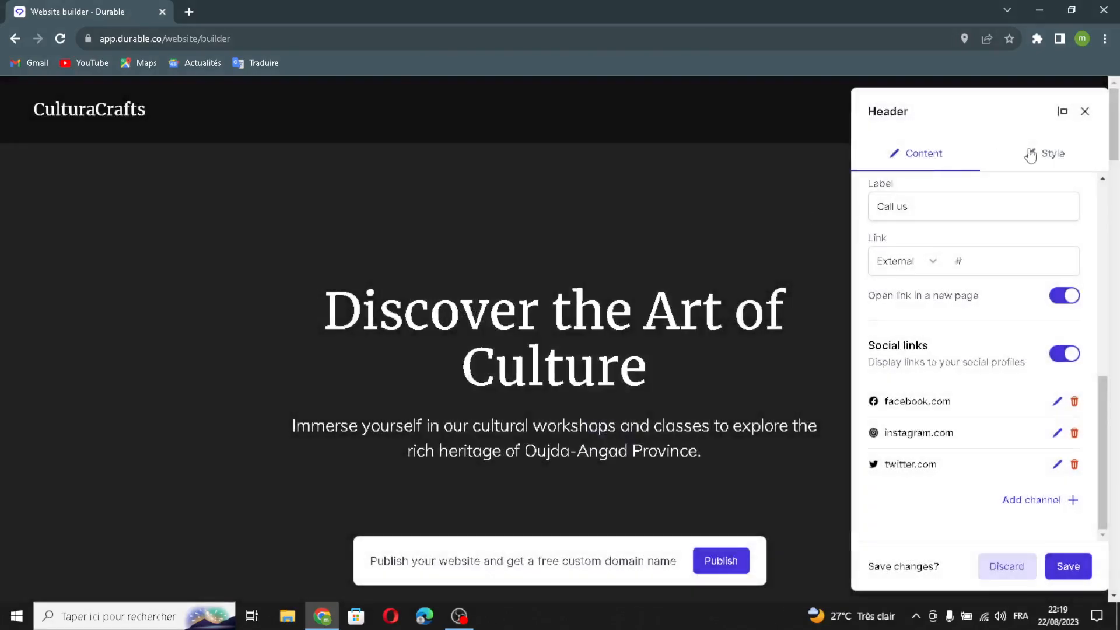
Enable the full width and sticky options in the header's style settings and save the header.
left_click(1050, 167)
scroll(1013, 263, "up", 5)
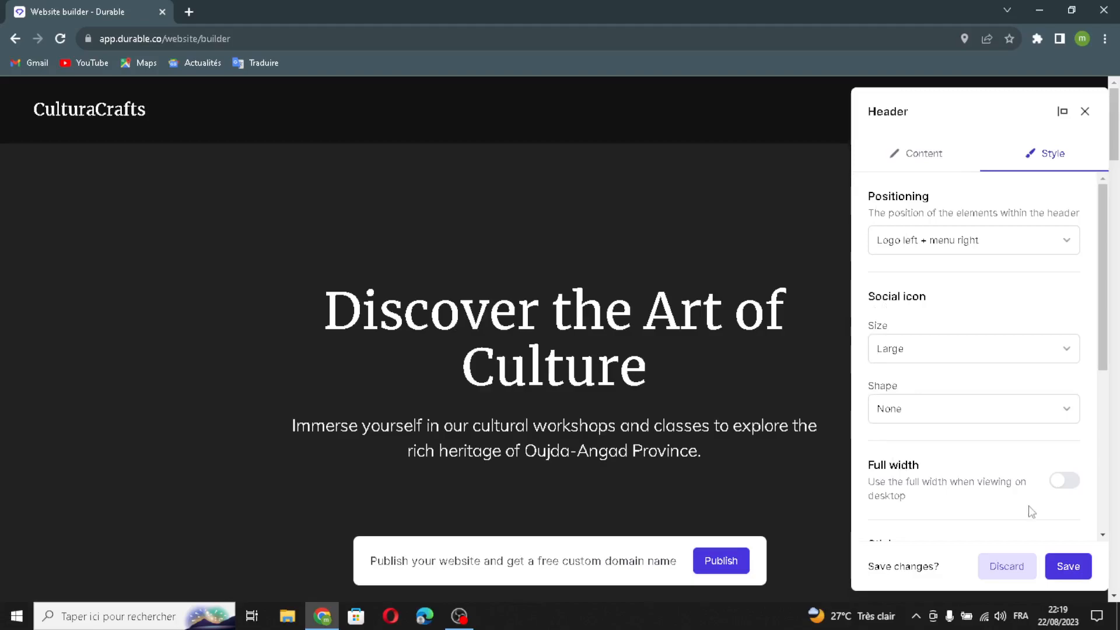
scroll(898, 459, "down", 1)
left_click(1065, 410)
left_click(1071, 480)
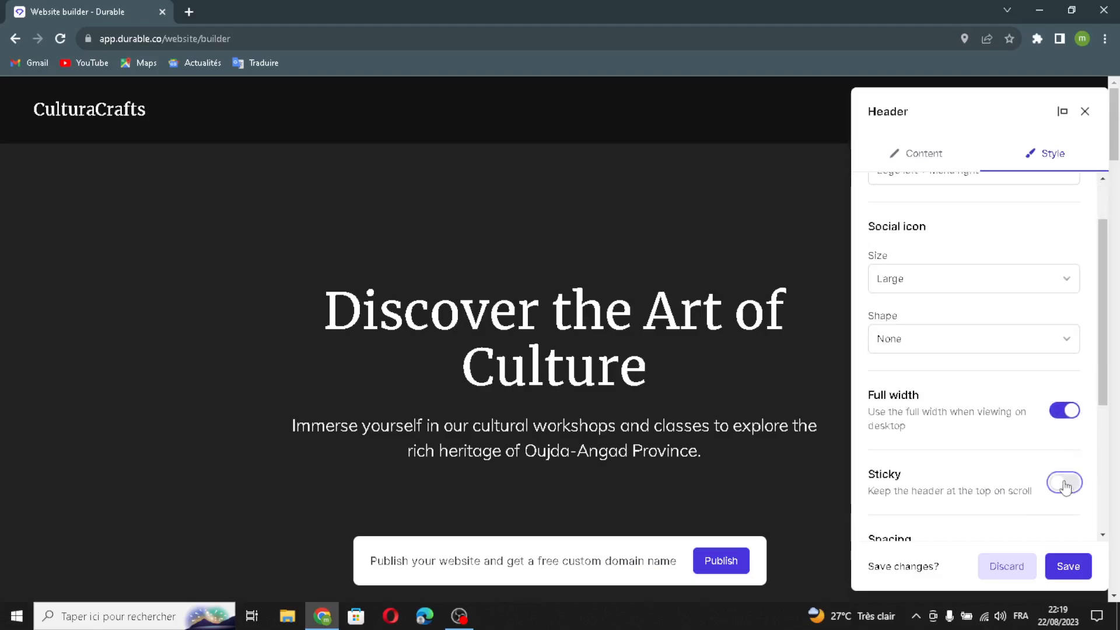
scroll(1015, 505, "down", 2)
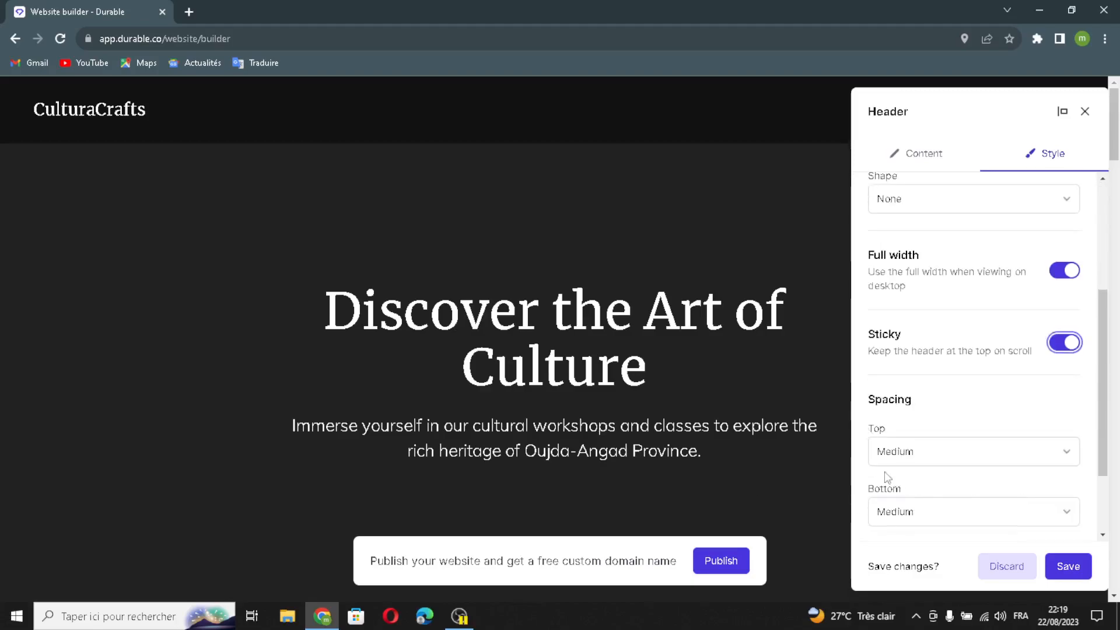
scroll(965, 427, "down", 2)
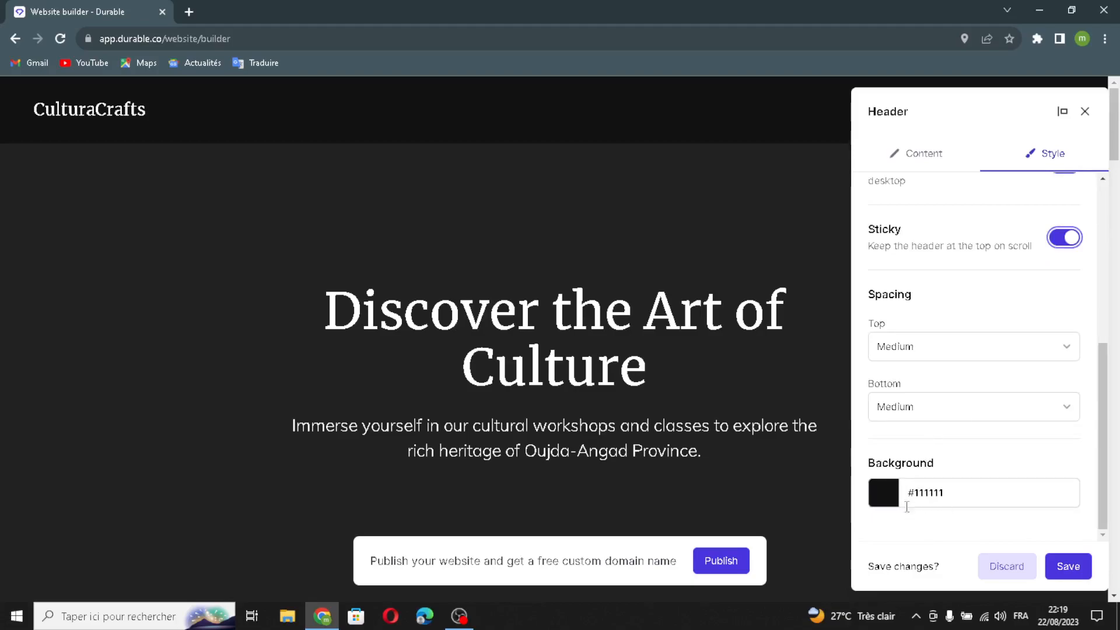
left_click(1066, 569)
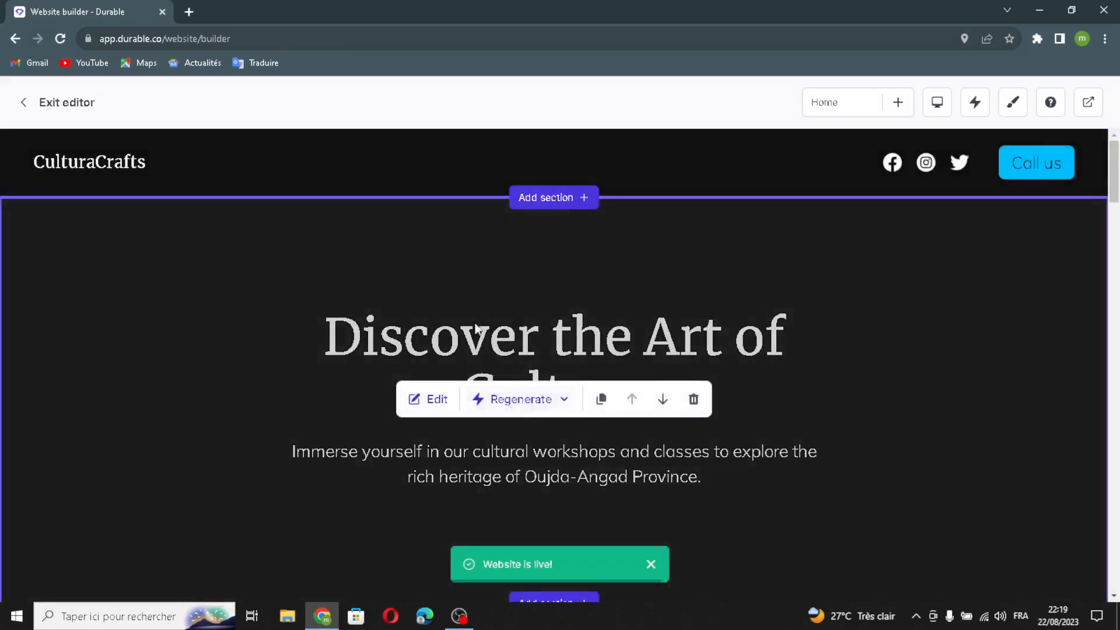
Examine the section types that can be added below the header, without adding one.
left_click(547, 200)
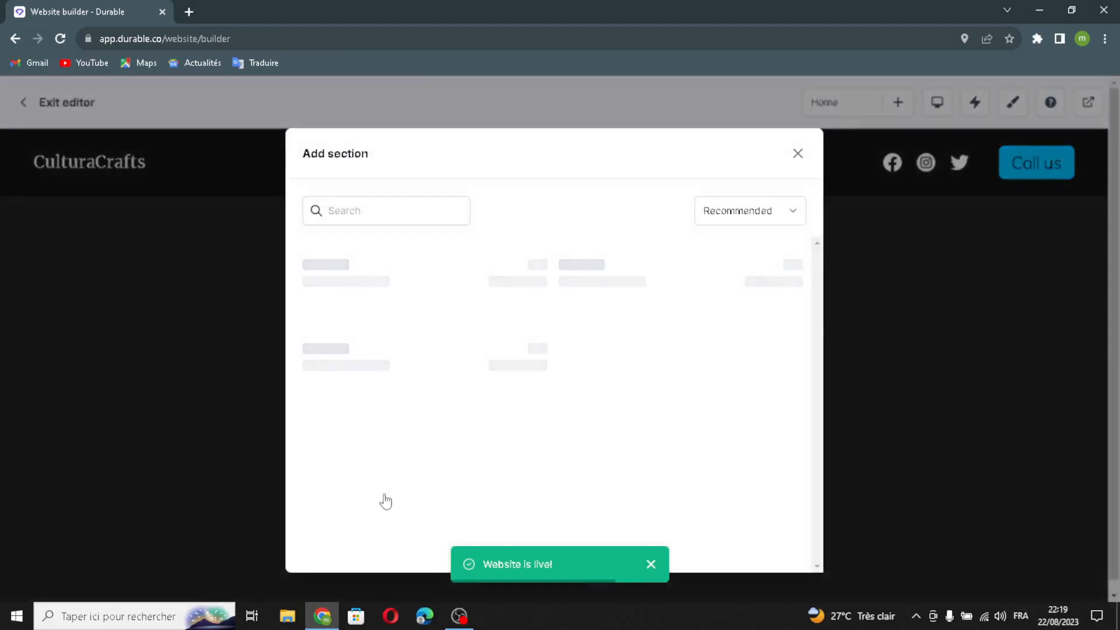
scroll(606, 387, "down", 3)
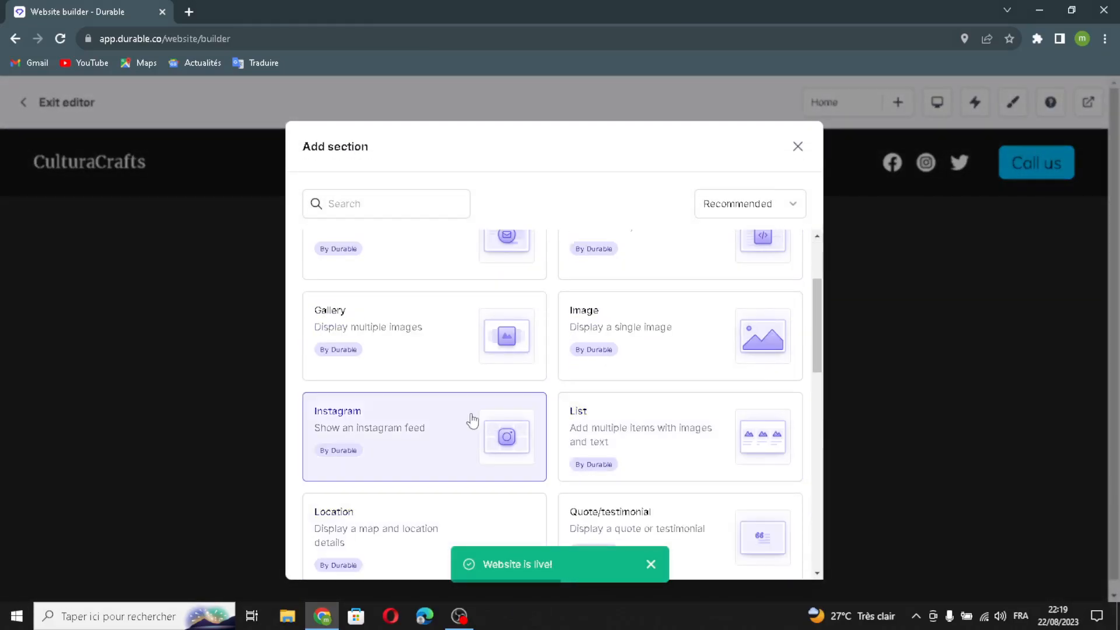
scroll(473, 420, "up", 3)
scroll(600, 457, "down", 5)
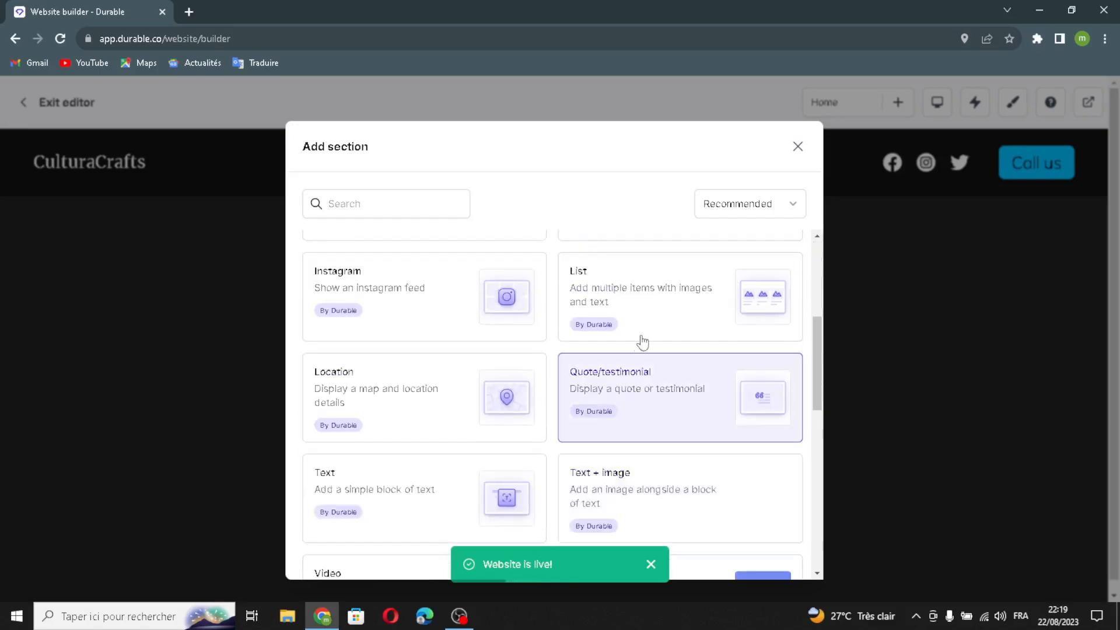
scroll(640, 348, "up", 4)
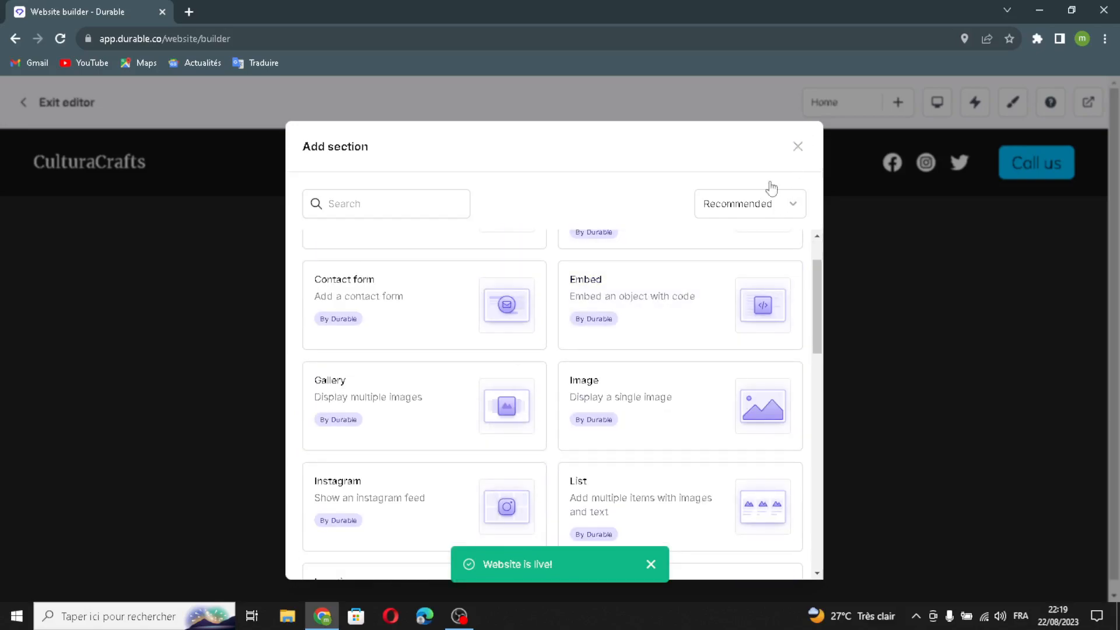
left_click(797, 147)
Open the banner section for editing and regenerate its heading and subtext with AI.
mouse_move(421, 500)
left_click(431, 401)
left_click(1011, 224)
left_click(1051, 200)
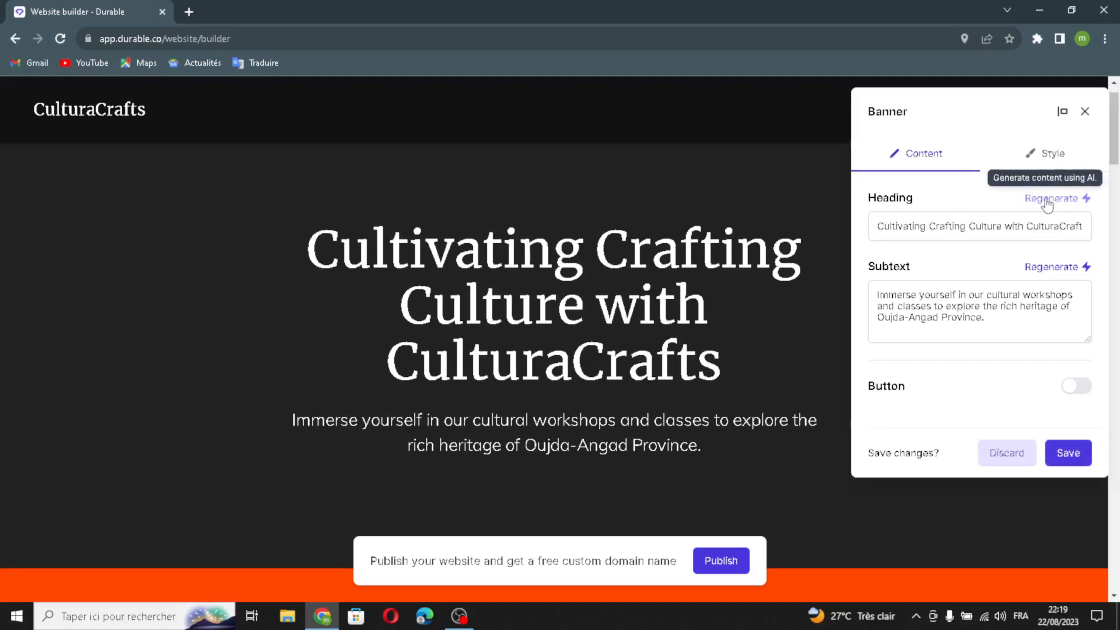
mouse_move(1005, 334)
left_mouse_down()
mouse_move(925, 307)
mouse_move(1000, 336)
left_mouse_up()
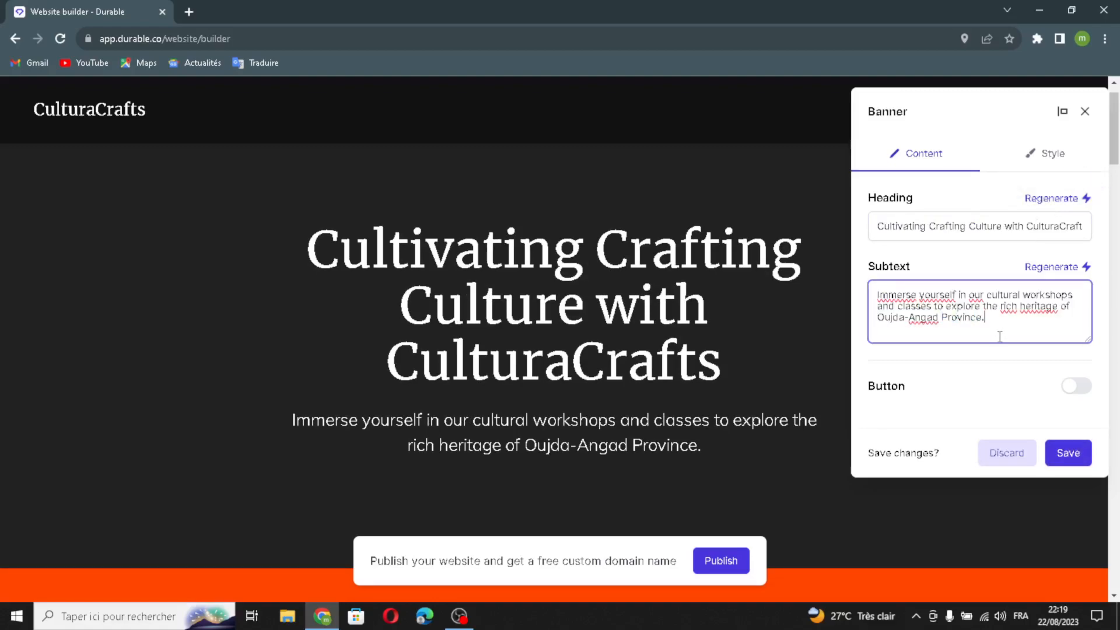
left_click(1044, 268)
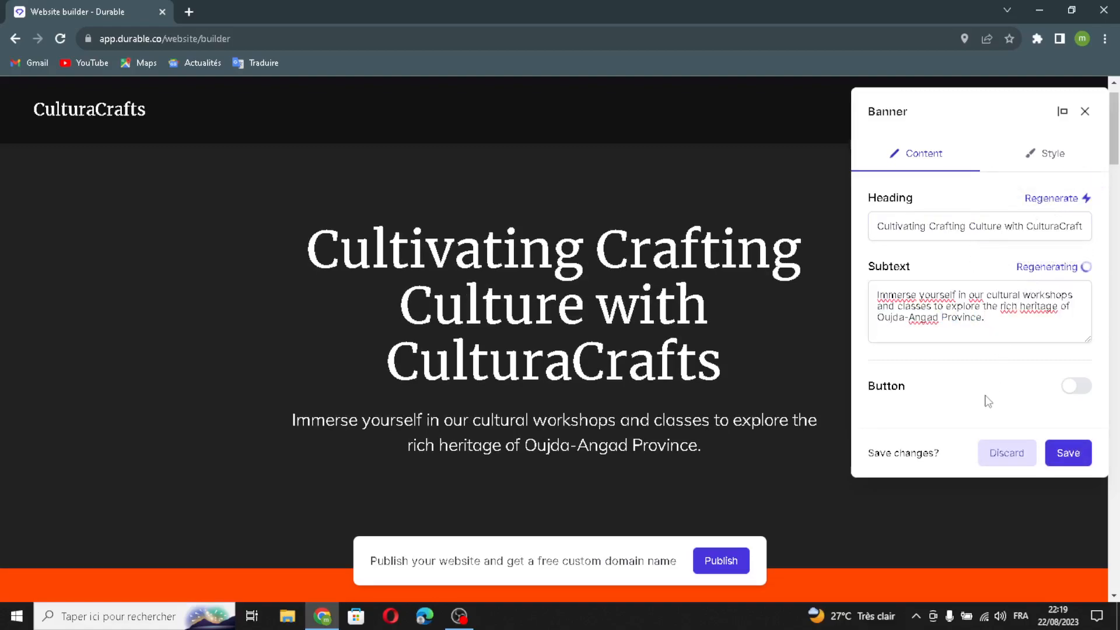
Add a button to the banner and set its link to open in a new page.
left_click(1077, 389)
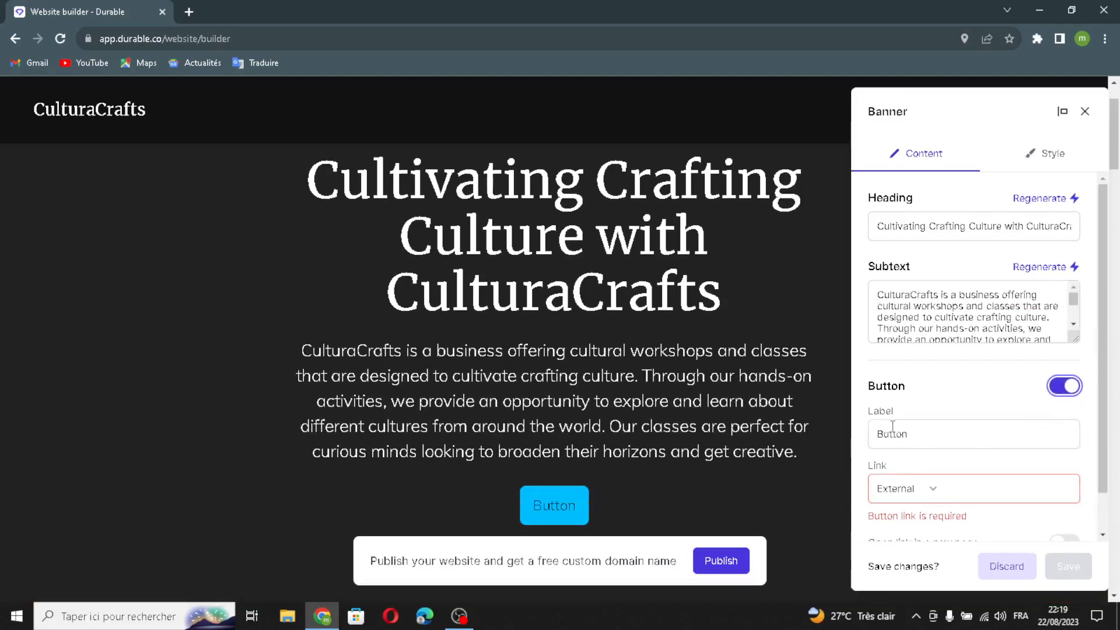
left_click(954, 488)
scroll(955, 488, "down", 1)
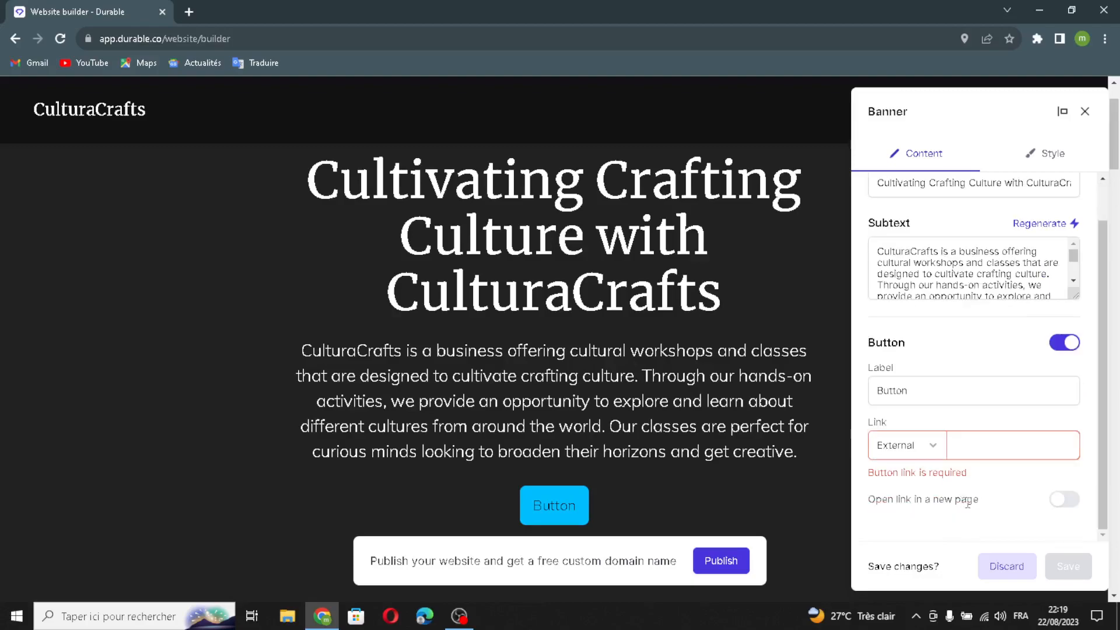
left_click(1066, 500)
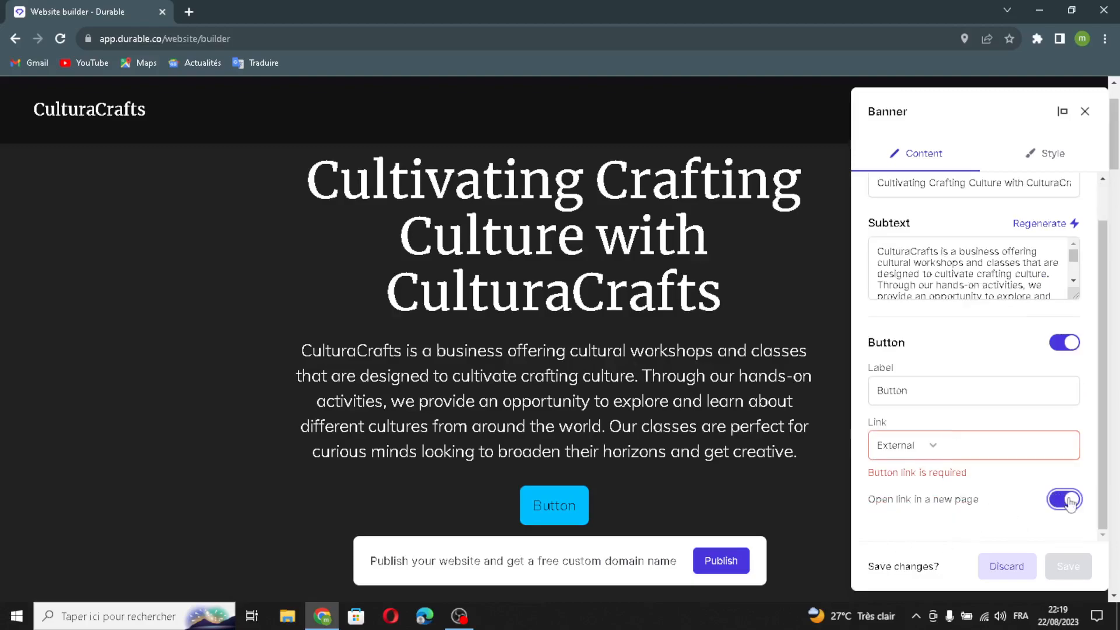
scroll(1015, 400, "up", 1)
Set the banner's horizontal alignment to left in its style settings.
left_click(1047, 154)
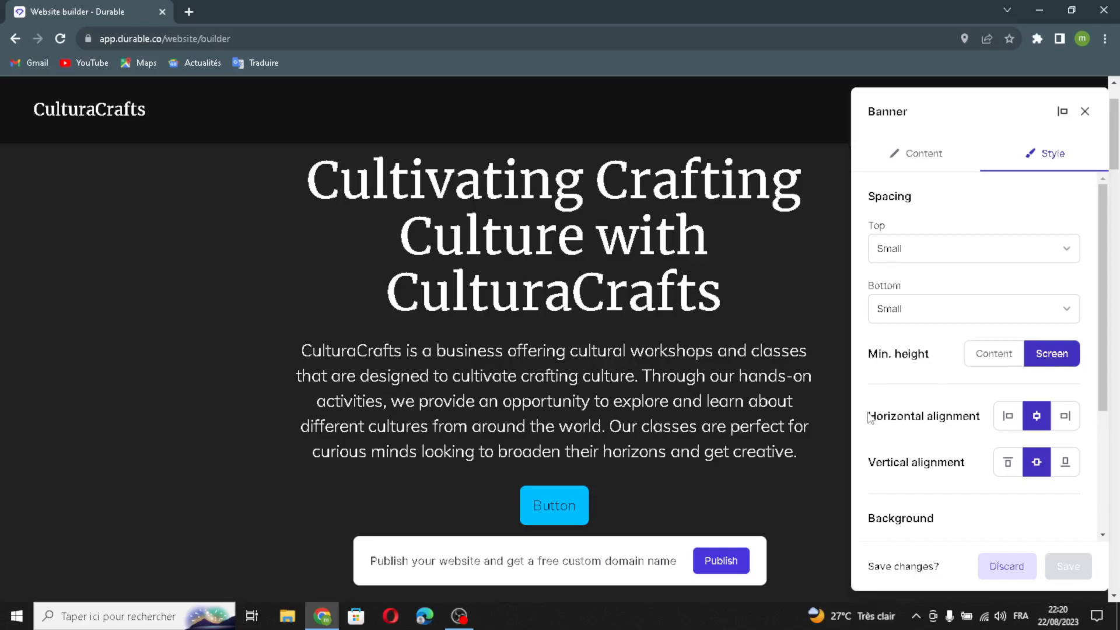
left_click(1010, 417)
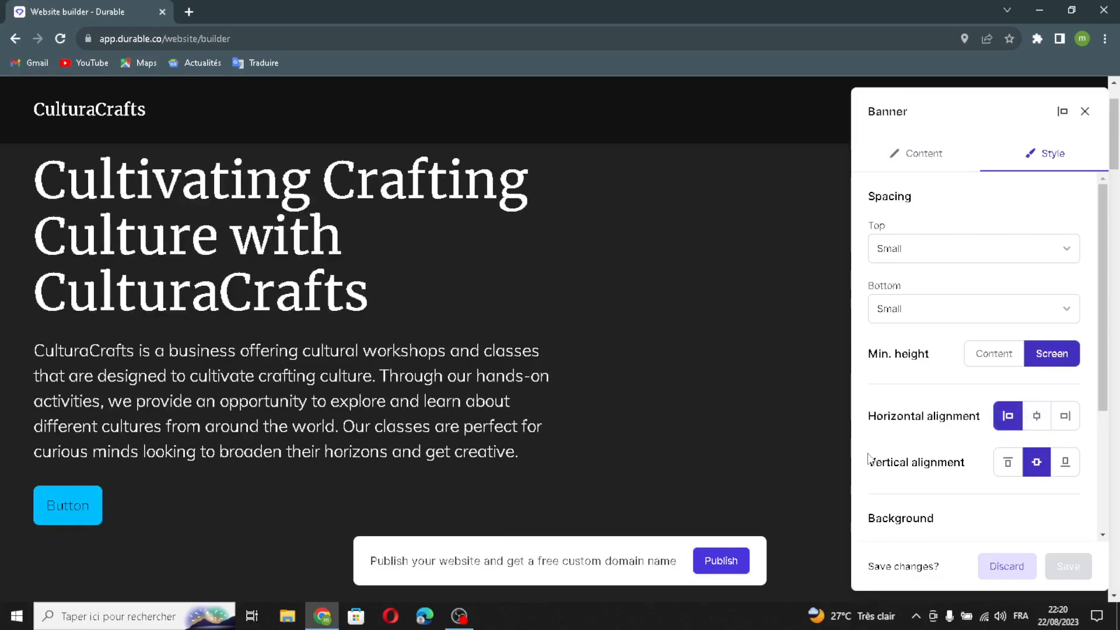
scroll(917, 511, "down", 2)
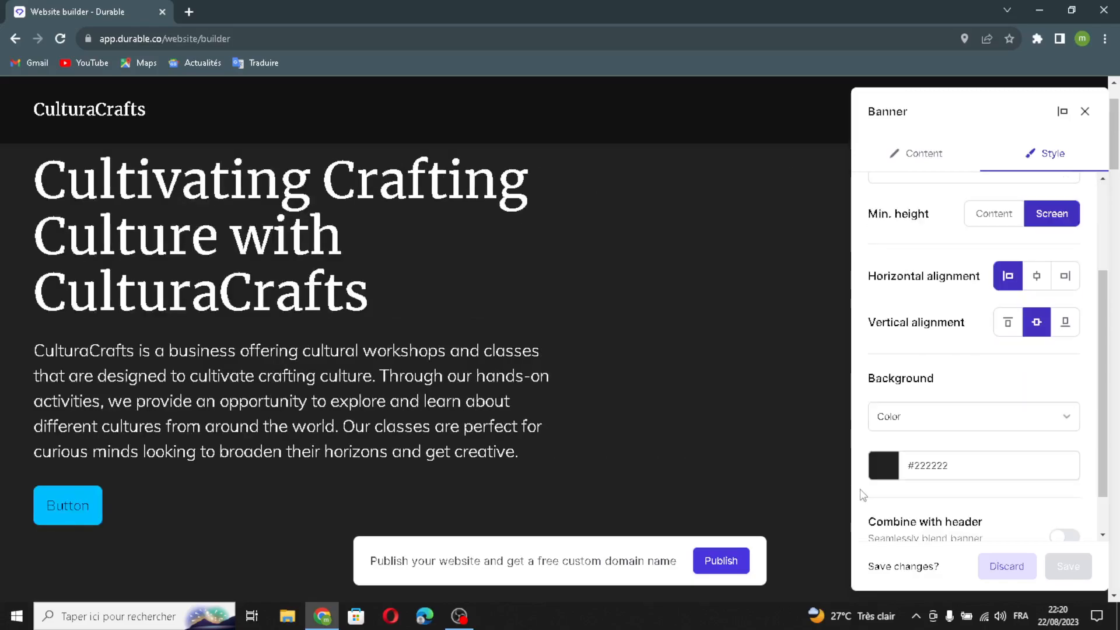
scroll(884, 476, "up", 2)
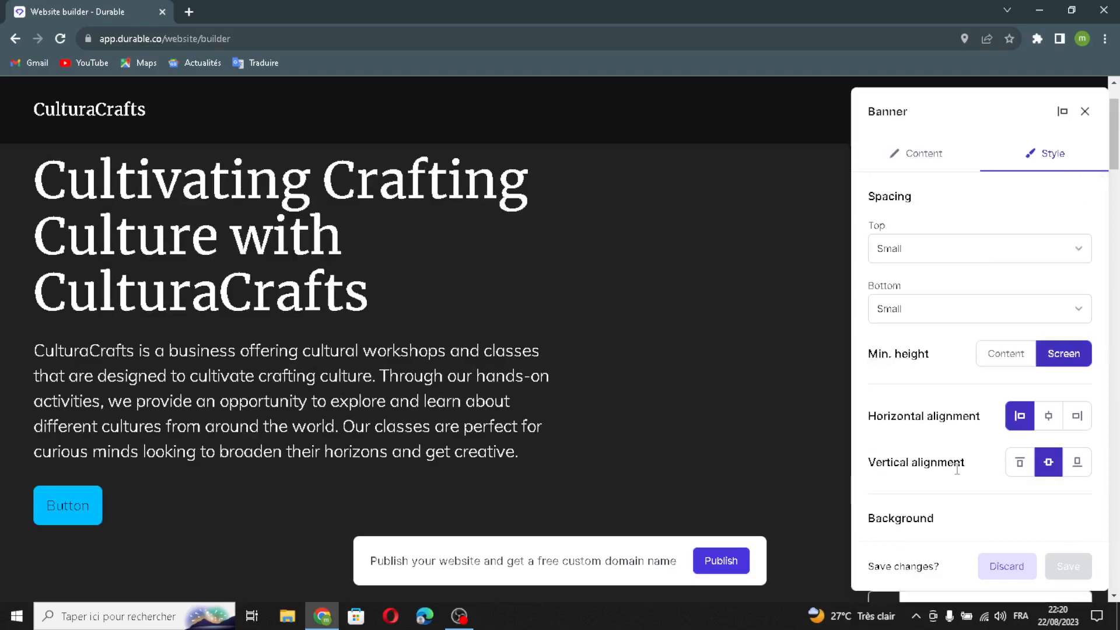
Set the banner's background color to #2c2525, combine it with the header, and close the banner editor keeping the changes.
scroll(951, 467, "down", 5)
left_click(902, 339)
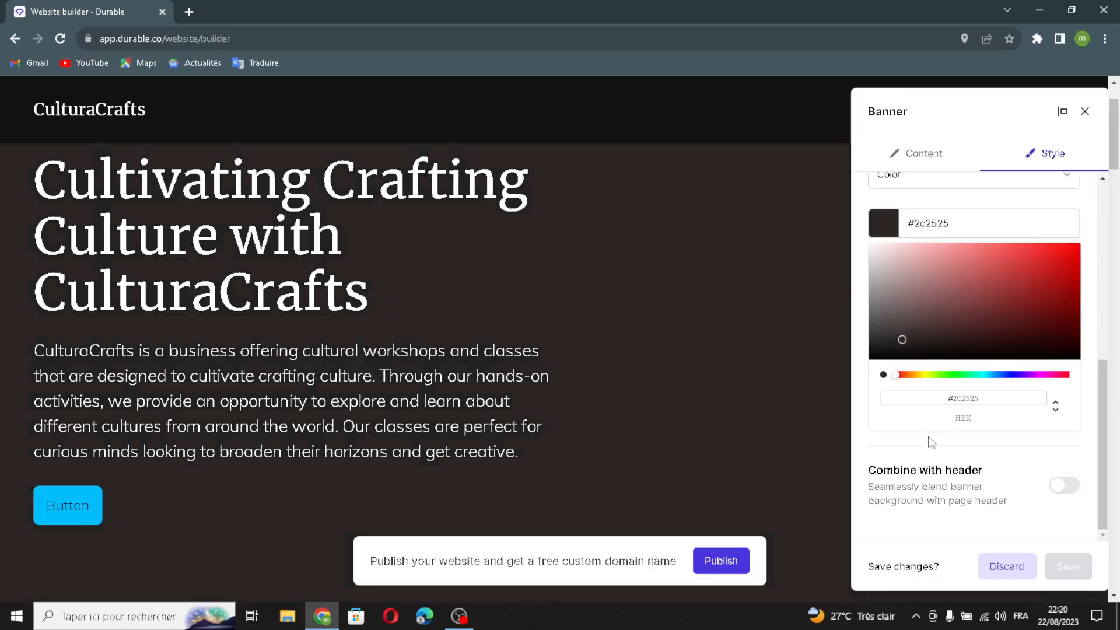
left_click(1063, 485)
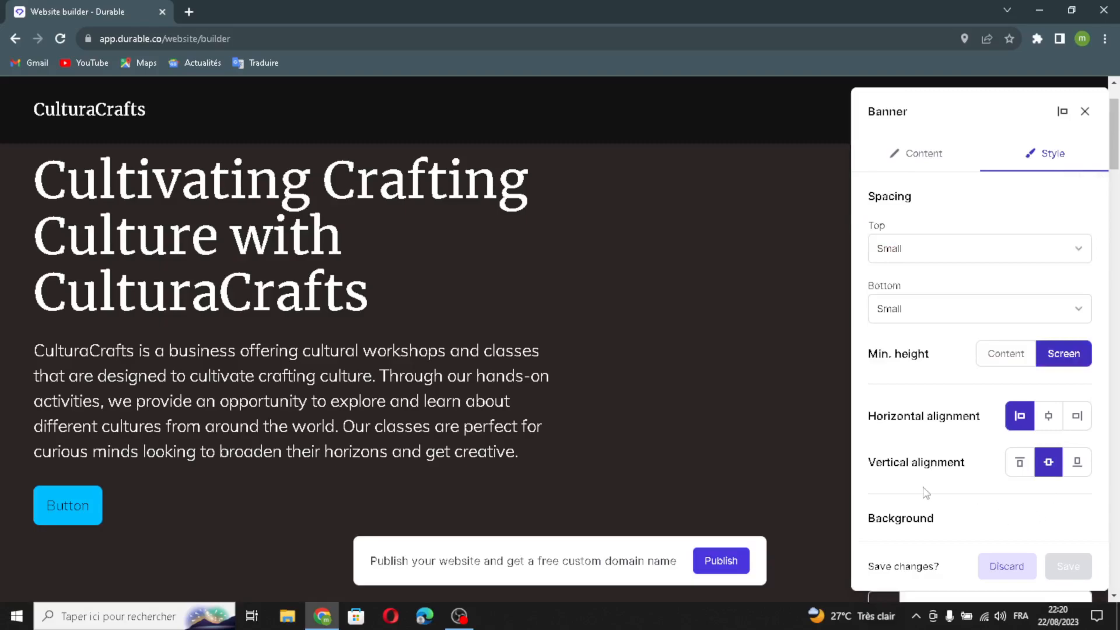
scroll(938, 519, "down", 3)
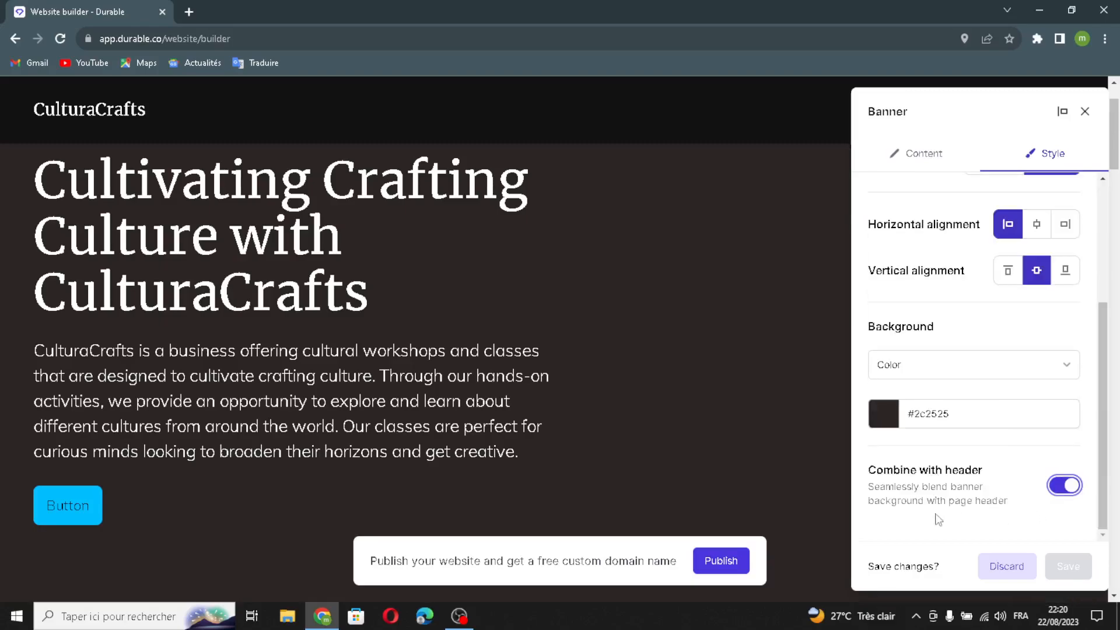
left_click(1085, 111)
left_click(690, 378)
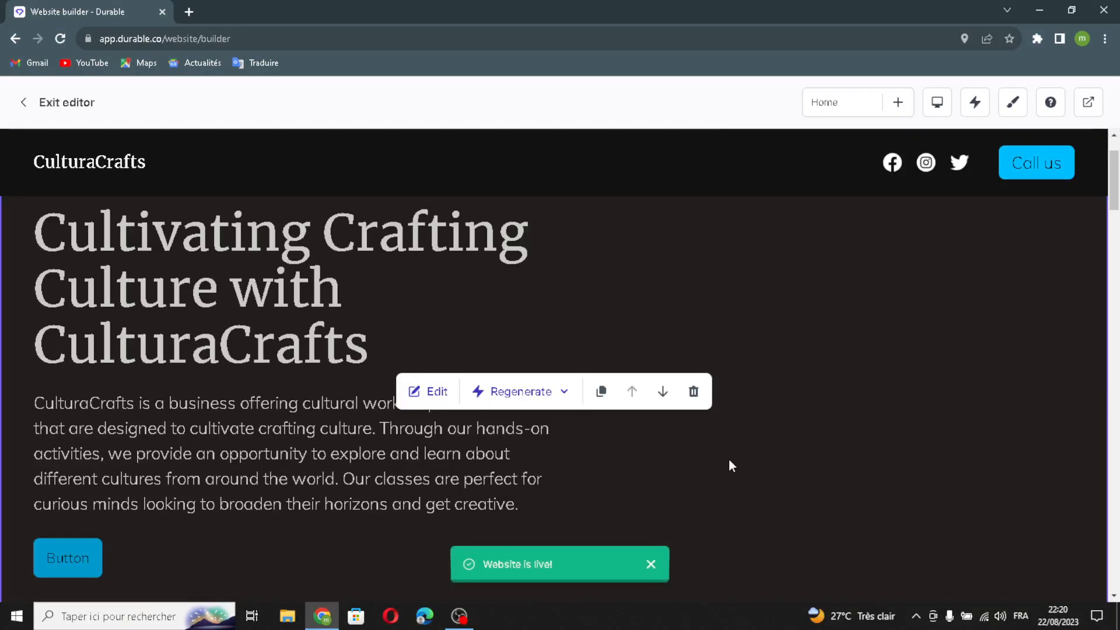
Open the "Our Work" gallery section for editing and generate an additional image with AI.
scroll(729, 461, "down", 10)
scroll(457, 436, "up", 1)
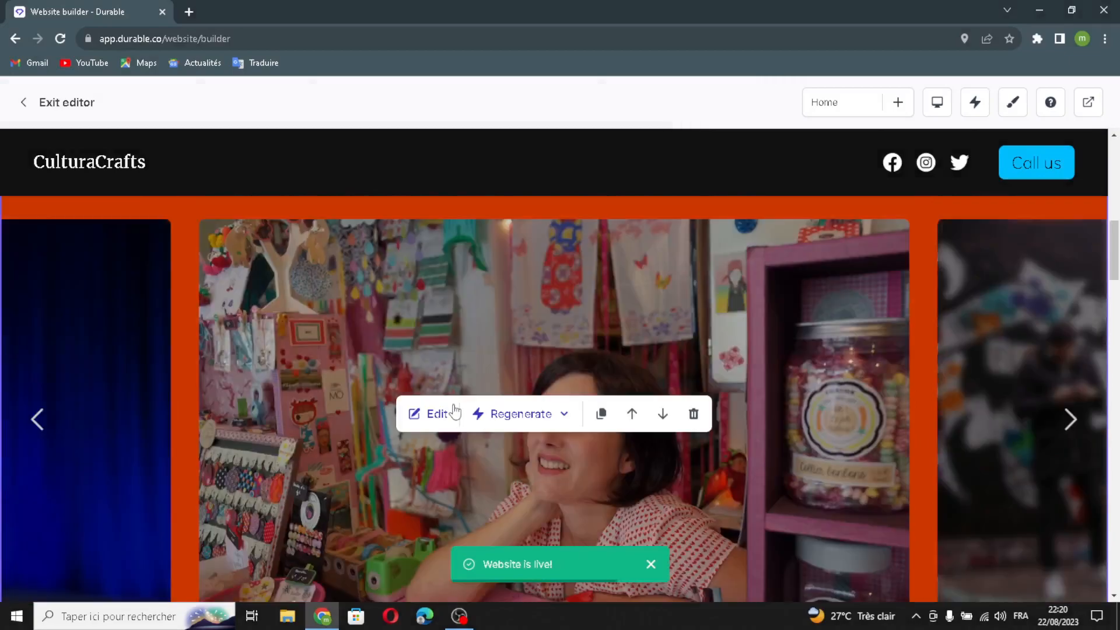
left_click(435, 415)
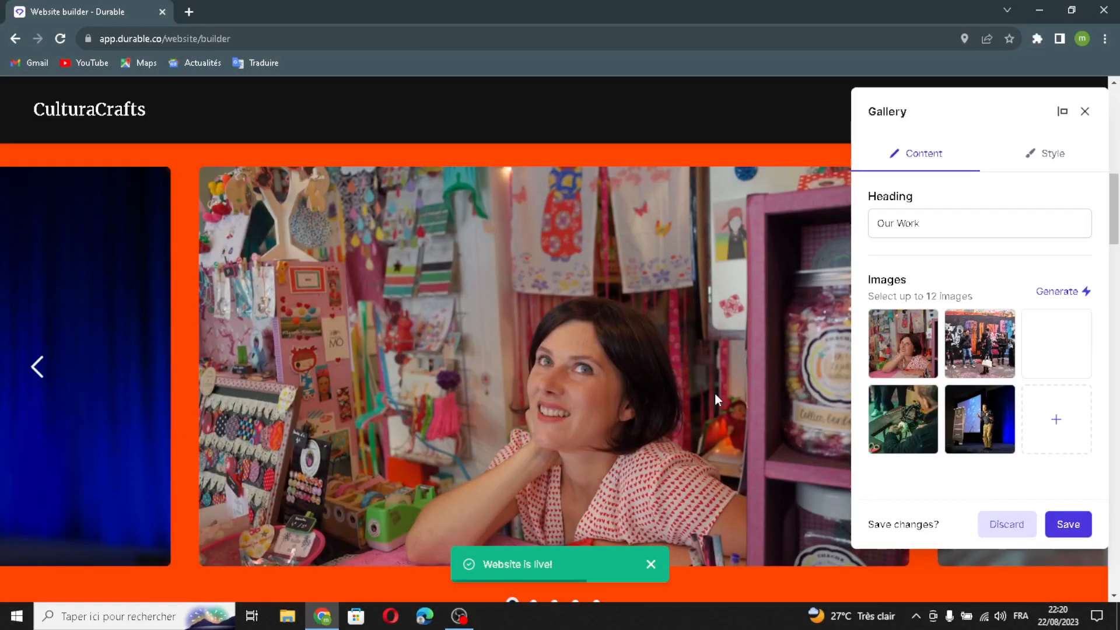
left_click_drag(1013, 220, 868, 229)
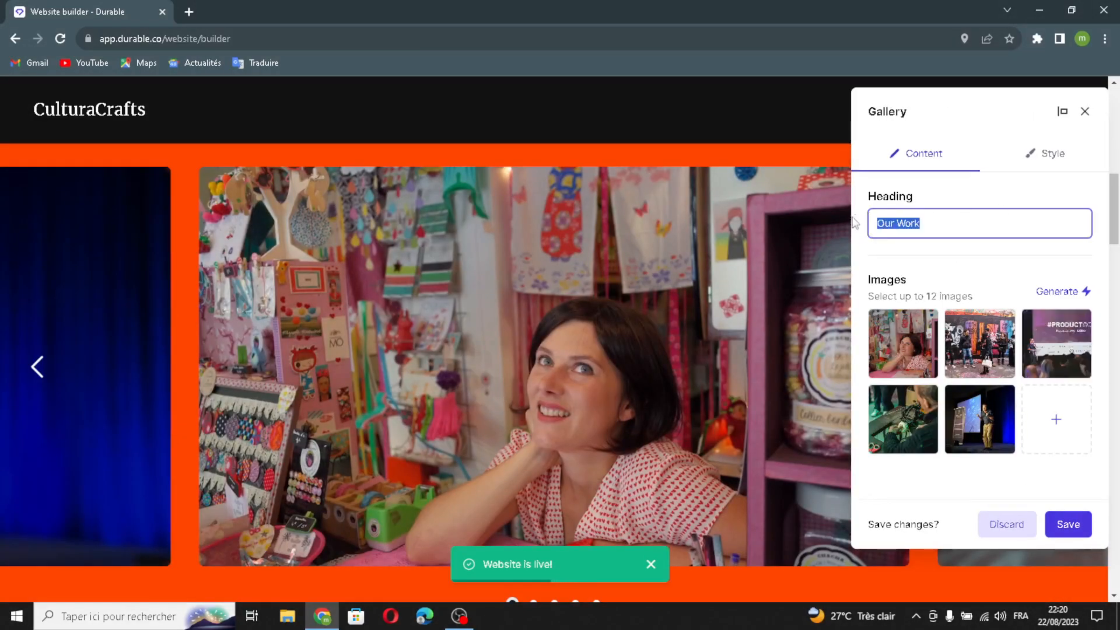
left_click(1057, 291)
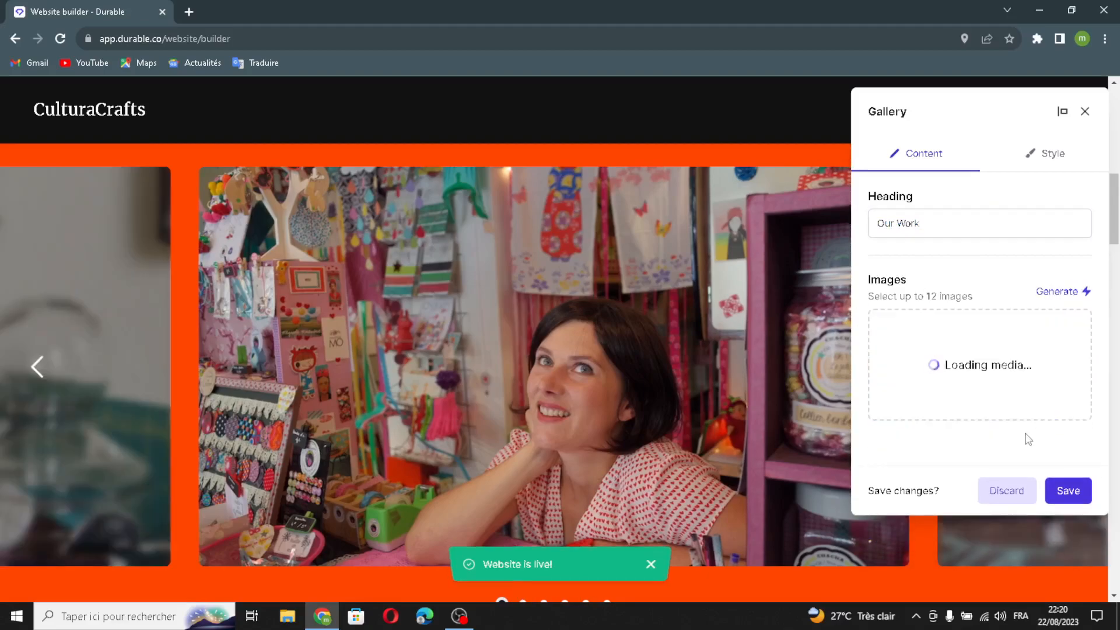
Add the Unsplash photo of men sitting in a group discussion to the gallery images.
left_click(896, 488)
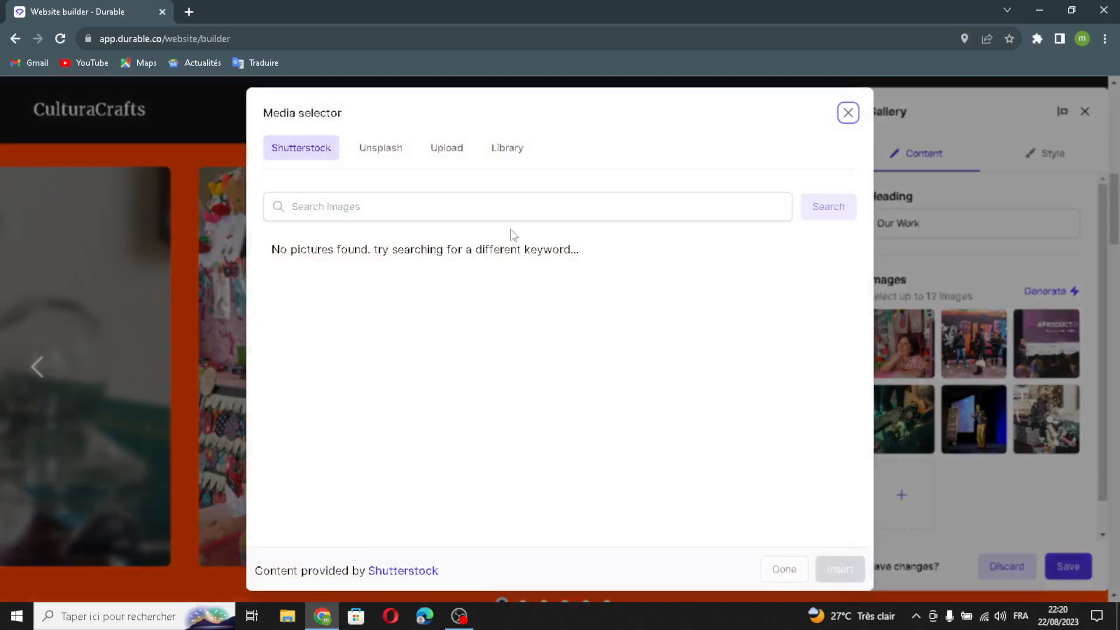
left_click(447, 153)
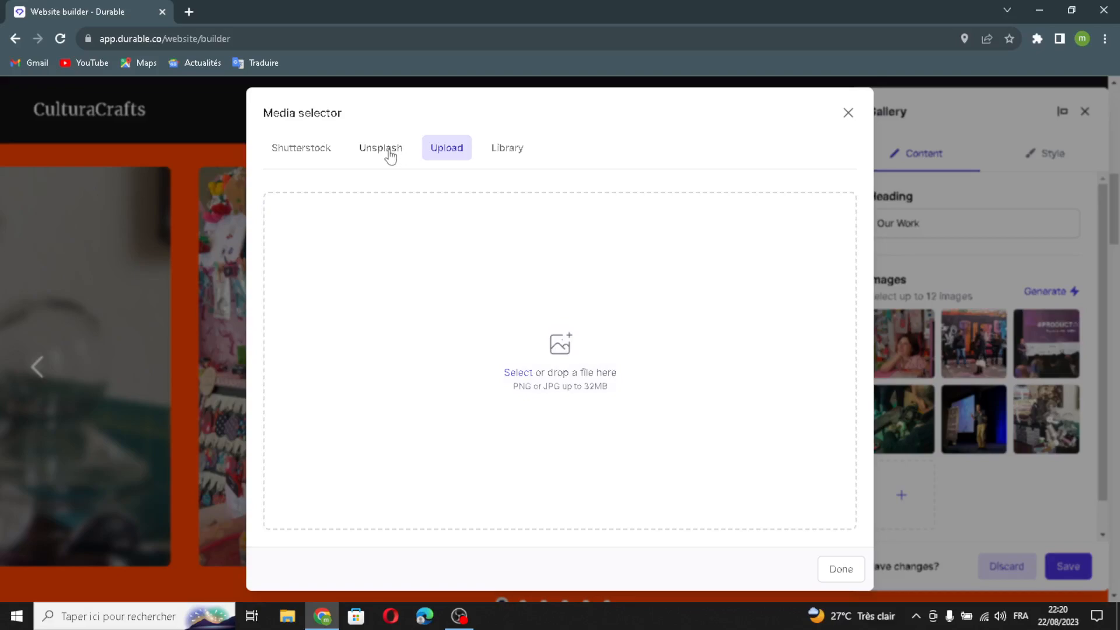
left_click(391, 154)
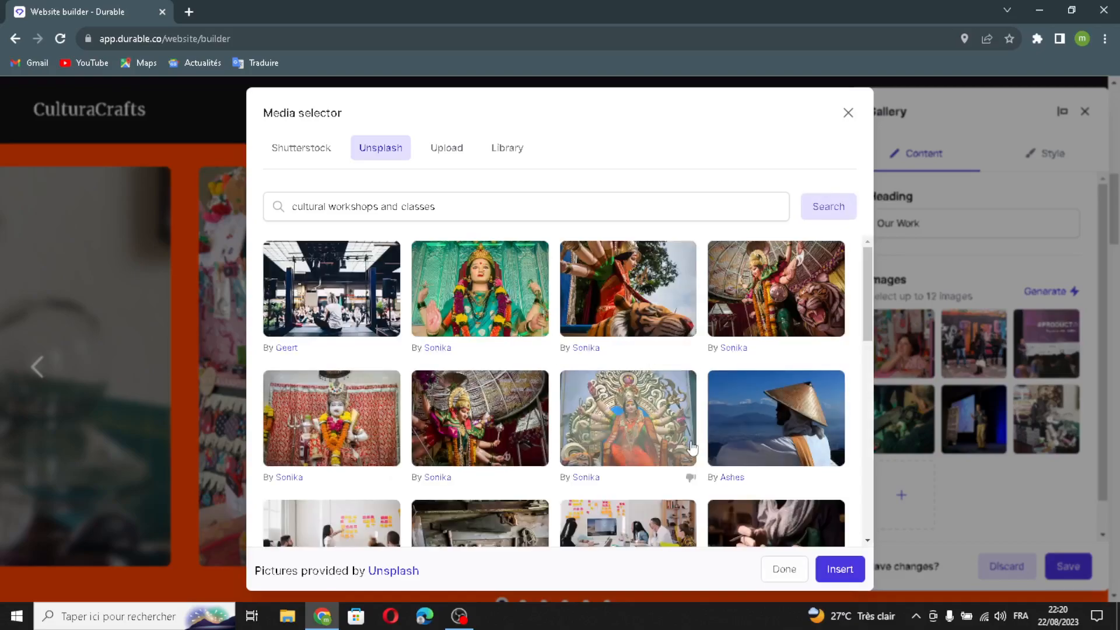
scroll(693, 447, "down", 5)
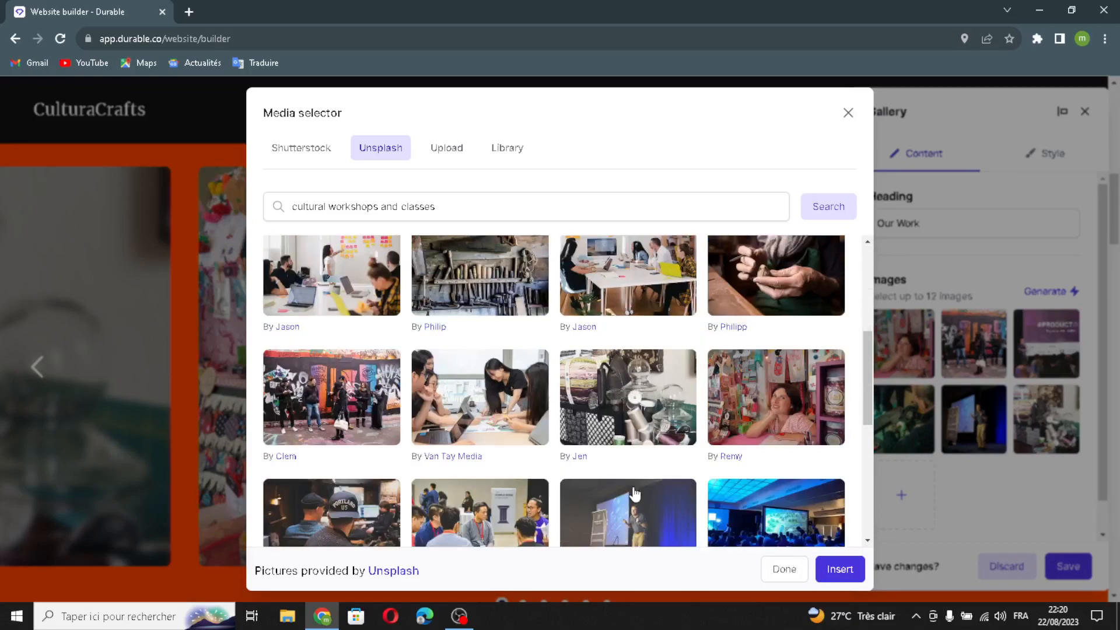
scroll(526, 409, "down", 2)
left_click(489, 402)
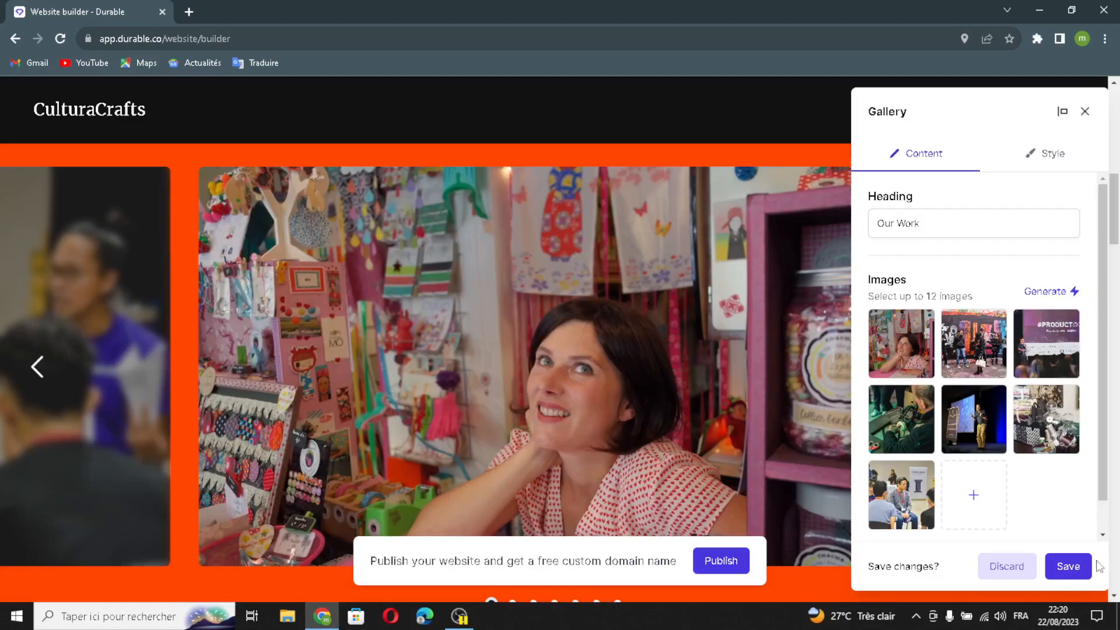
Center the gallery's heading in its style settings and save the gallery section.
left_click(1054, 156)
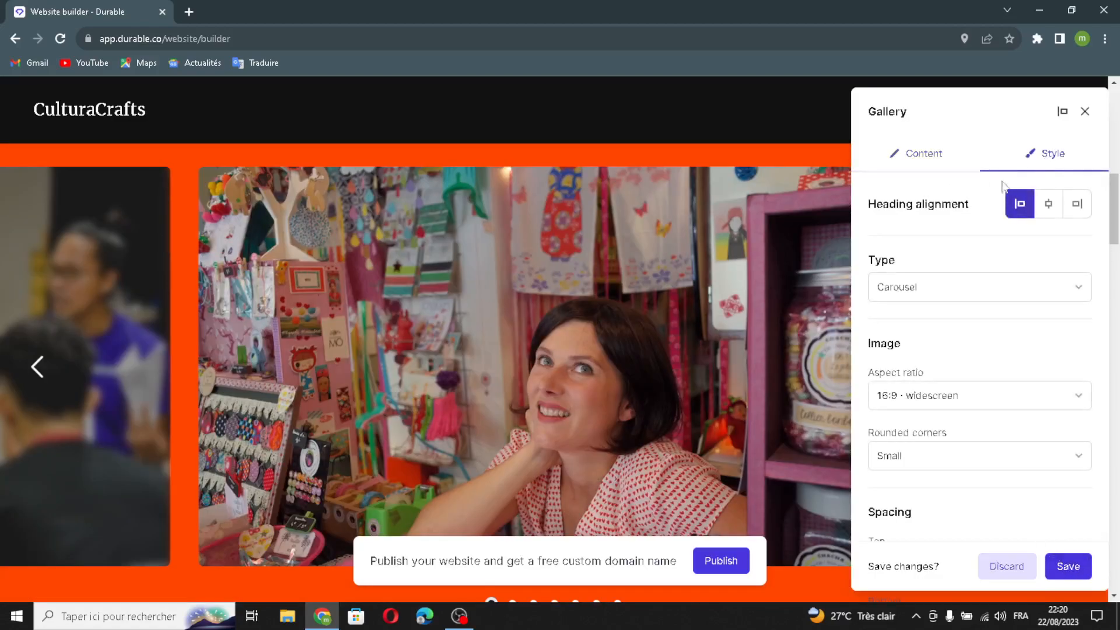
left_click(1038, 205)
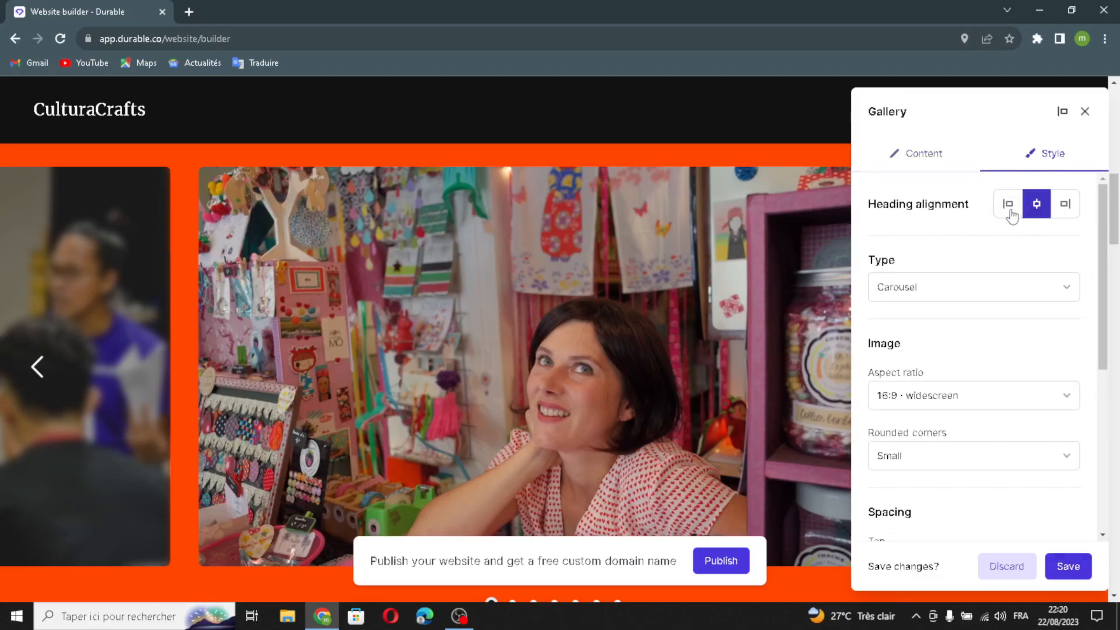
scroll(864, 353, "down", 3)
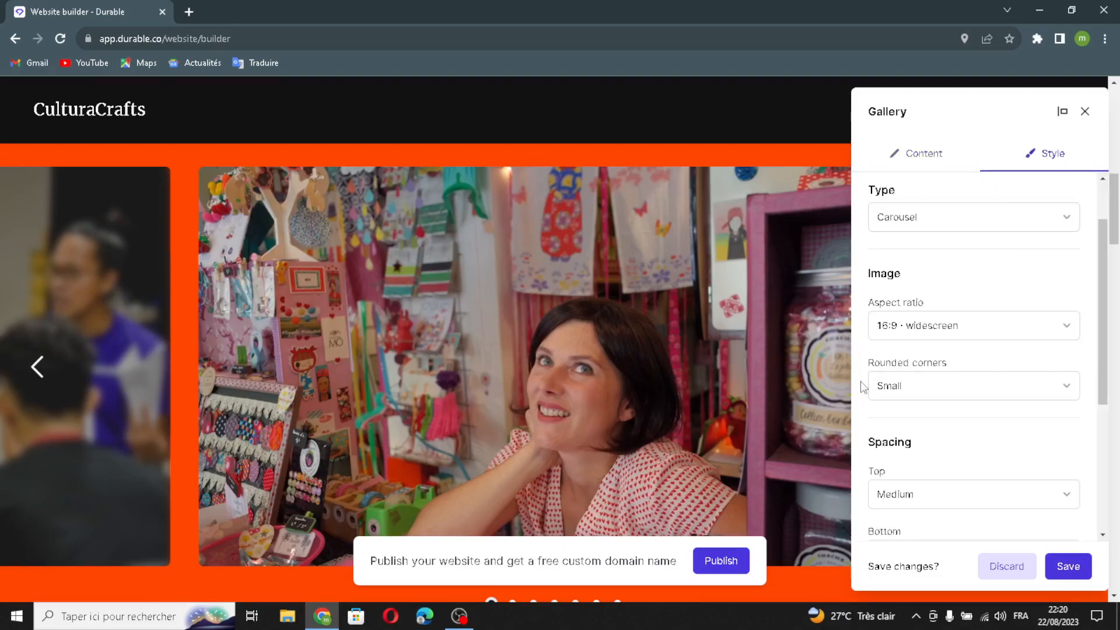
scroll(908, 465, "down", 3)
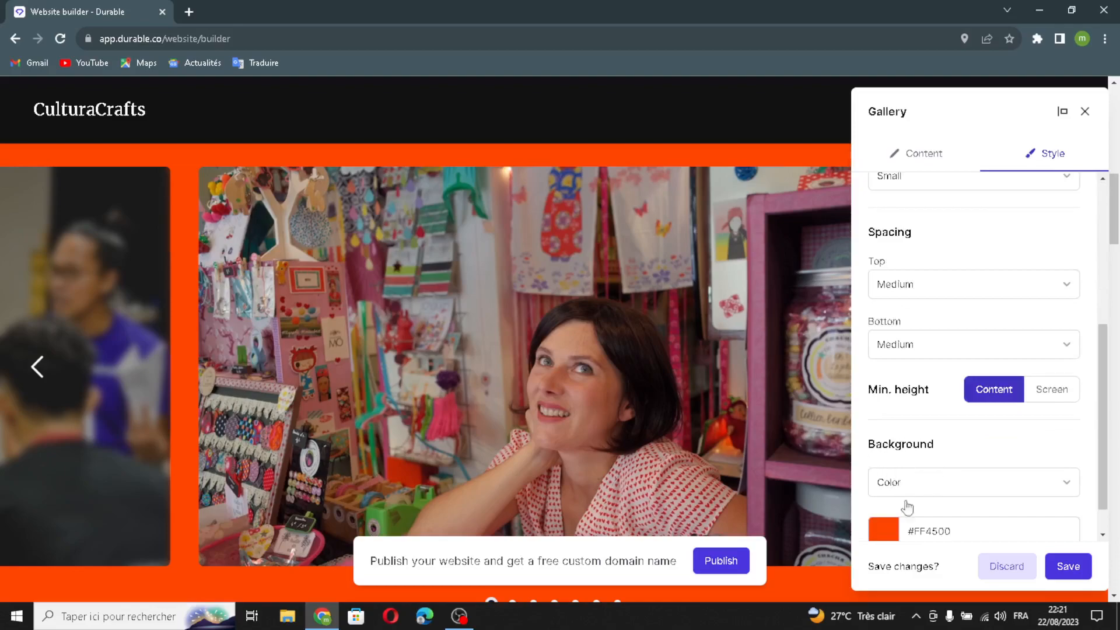
scroll(914, 498, "down", 1)
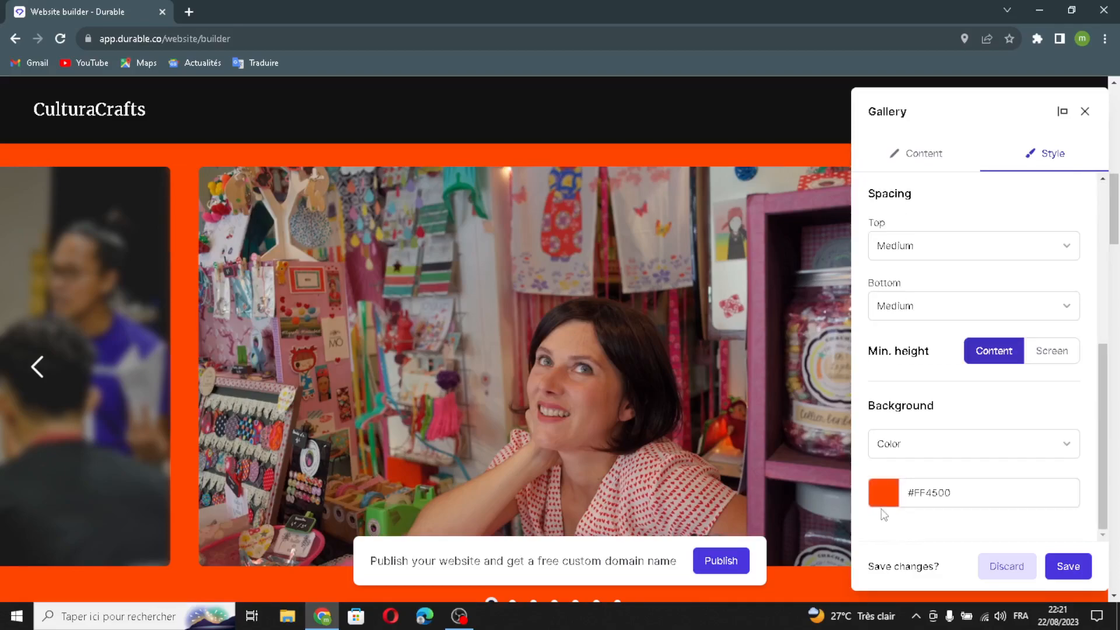
left_click(1059, 565)
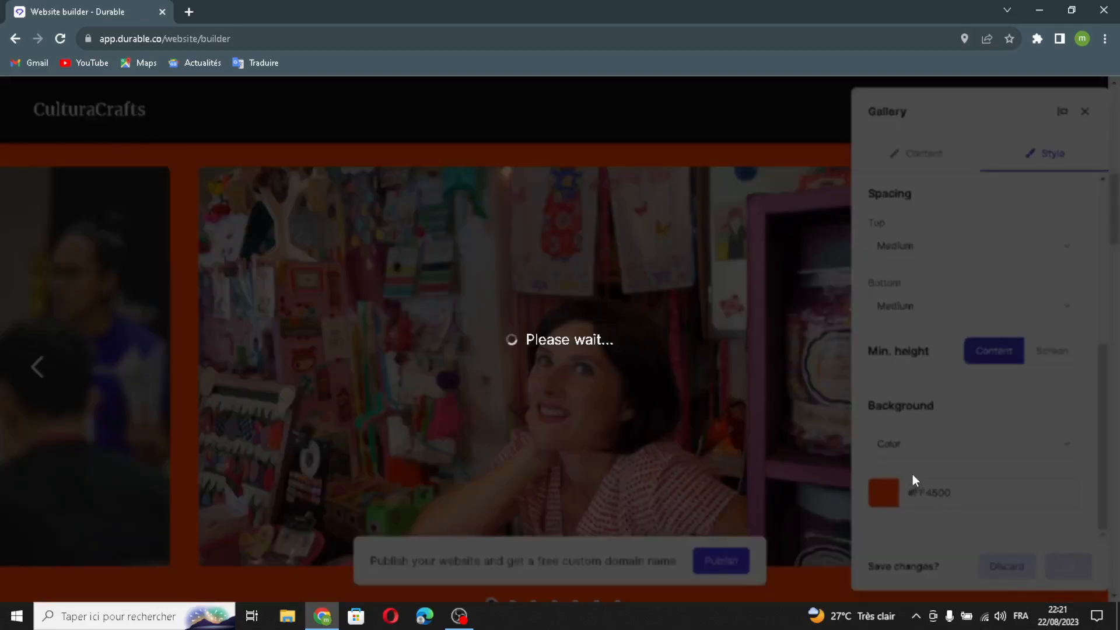
Open the "About us" text section for editing and set its vertical alignment to top.
scroll(913, 475, "down", 5)
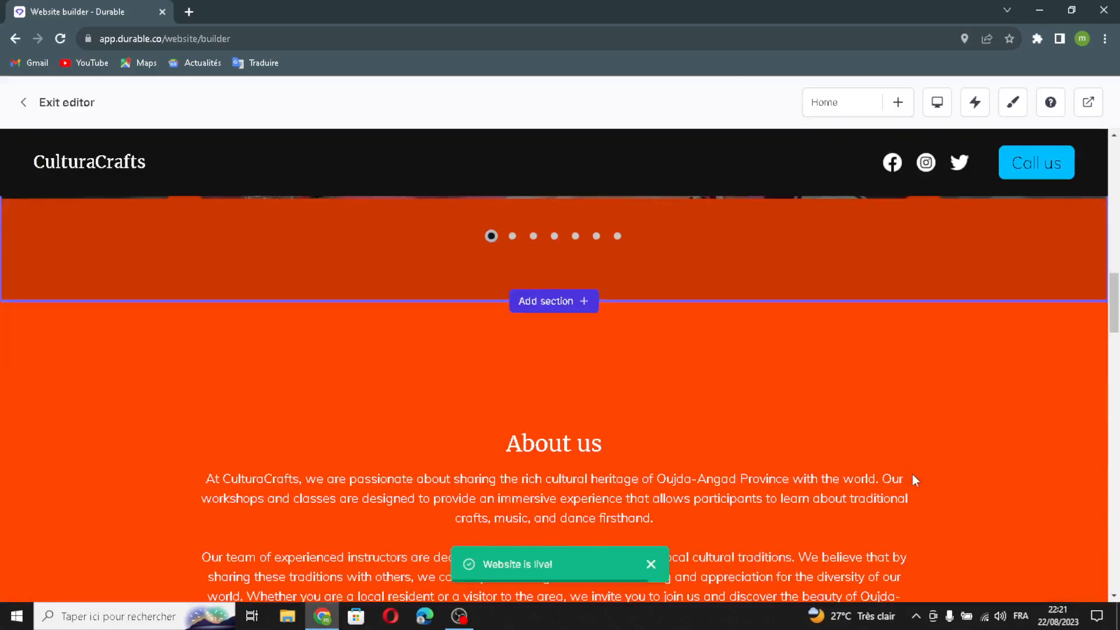
scroll(913, 474, "down", 2)
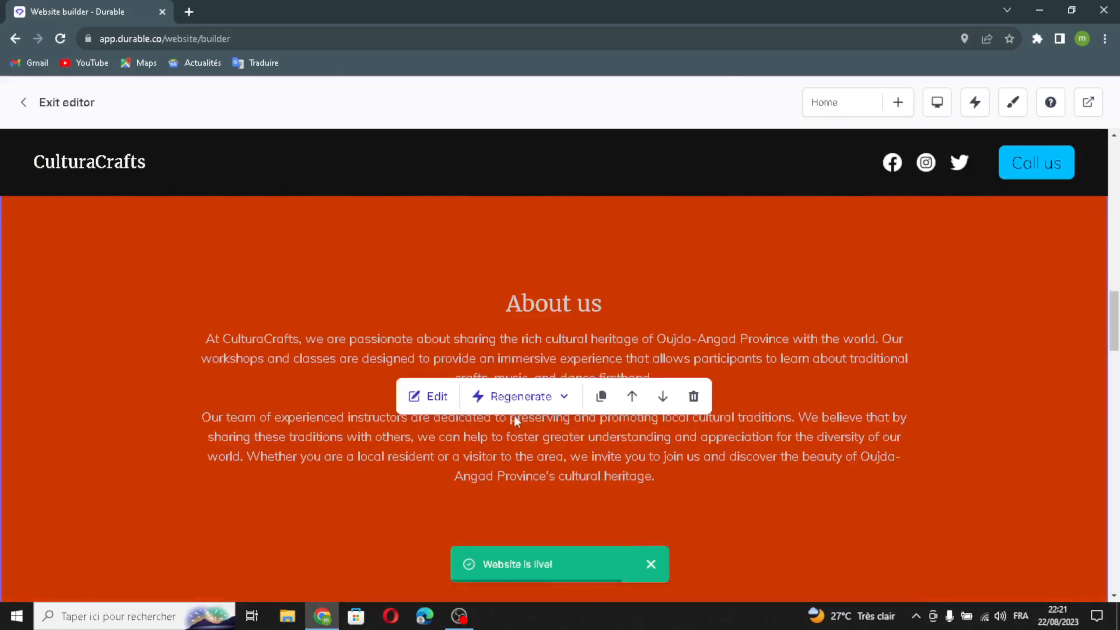
left_click(421, 395)
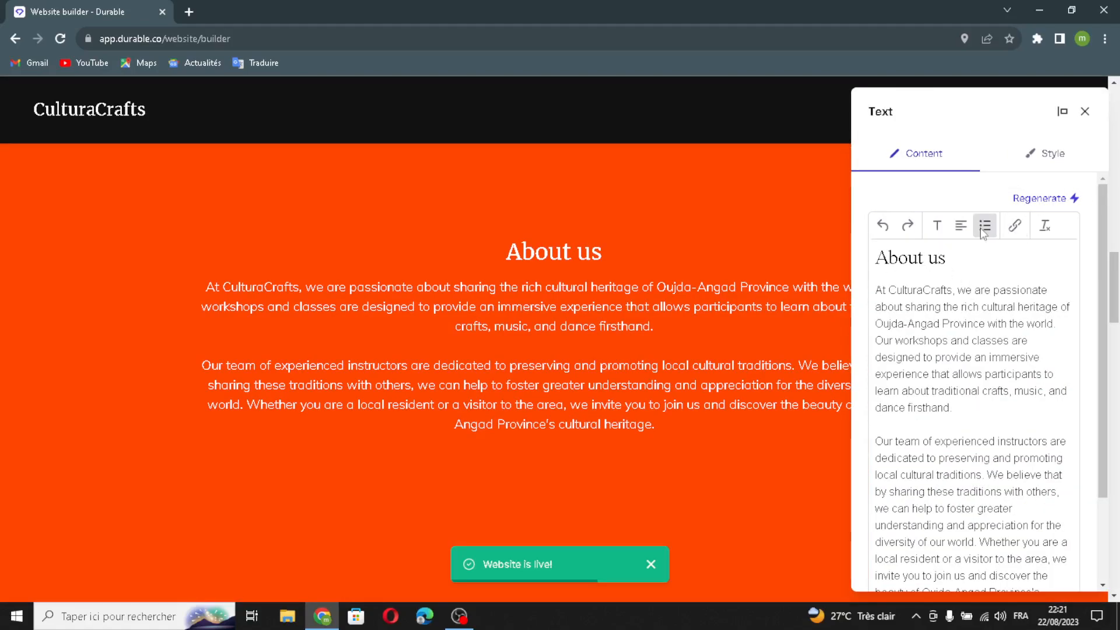
scroll(969, 332, "down", 2)
scroll(969, 332, "up", 2)
left_click(1048, 156)
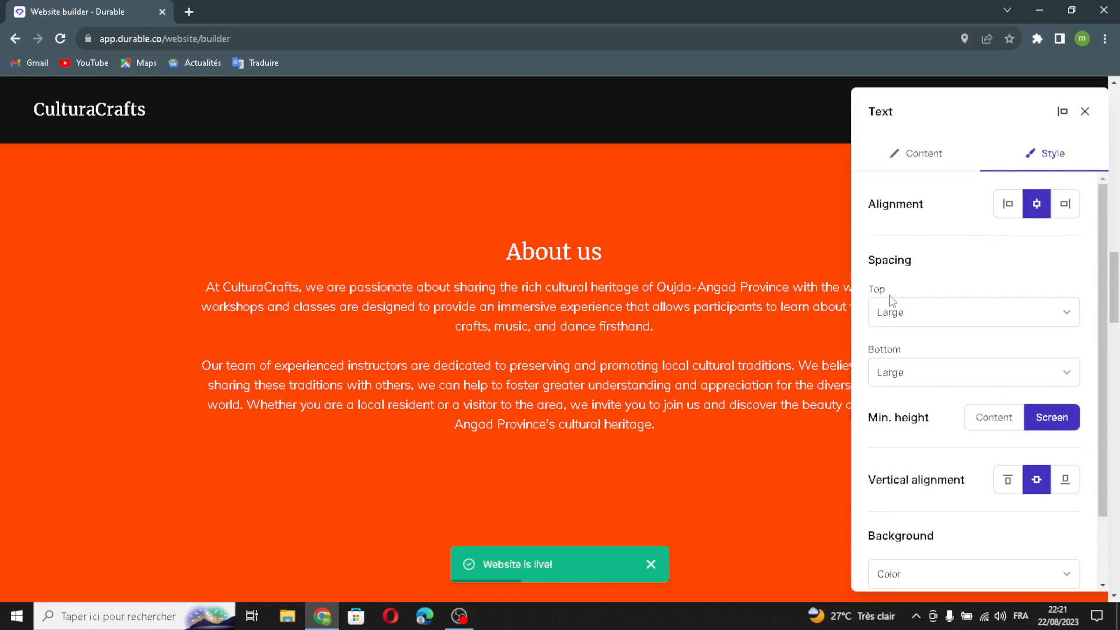
scroll(910, 350, "down", 1)
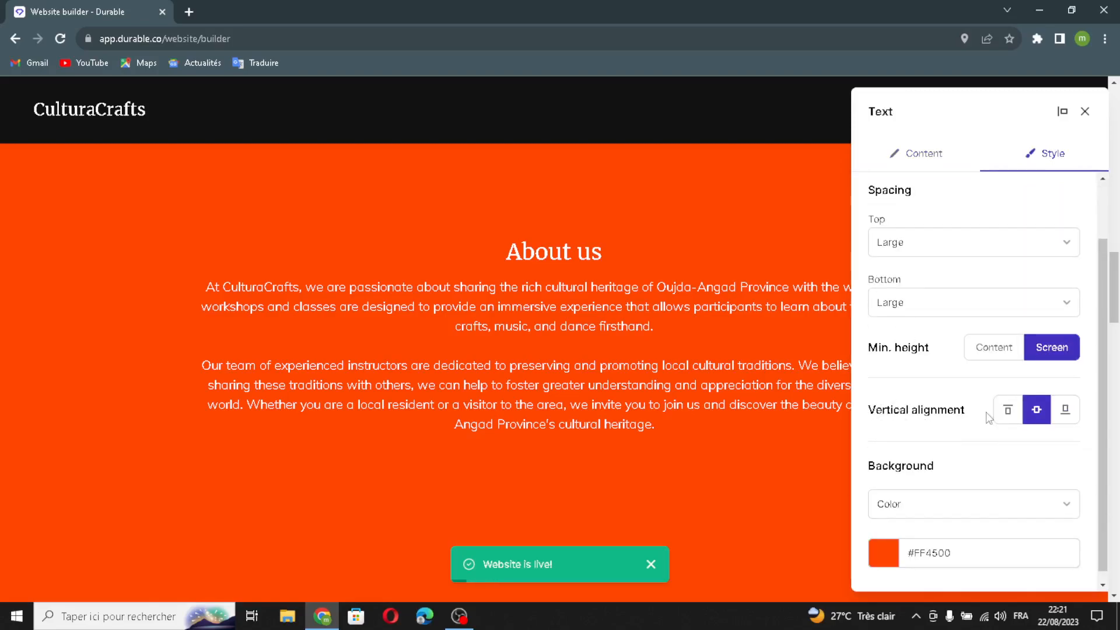
left_click(1003, 414)
Change the "About us" section's background type from a color to an image.
scroll(996, 500, "down", 1)
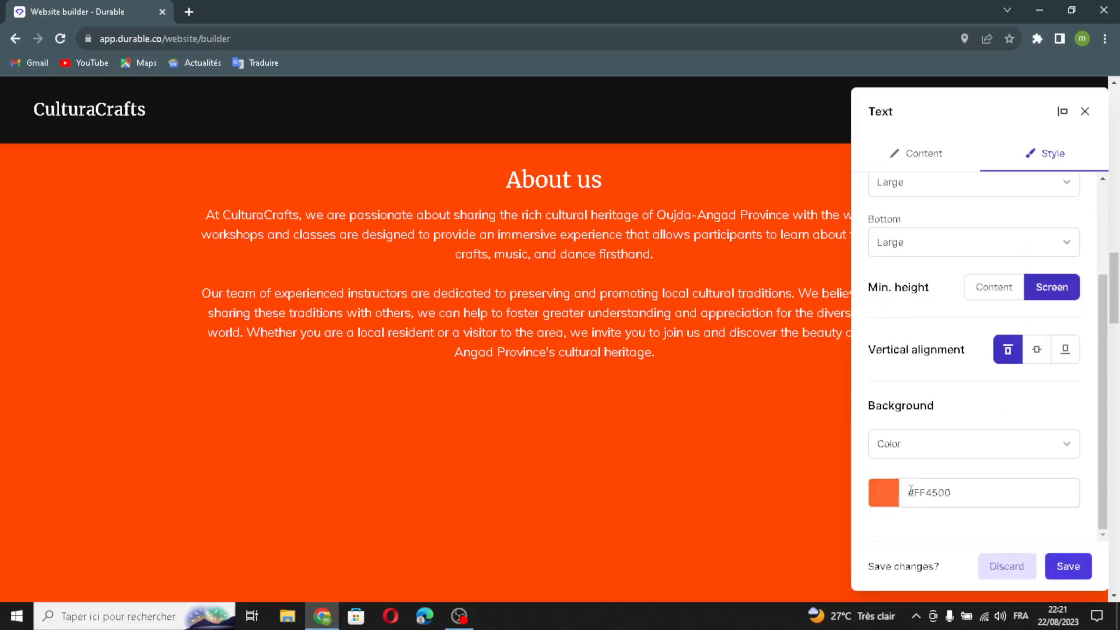
left_click(979, 450)
left_click(914, 506)
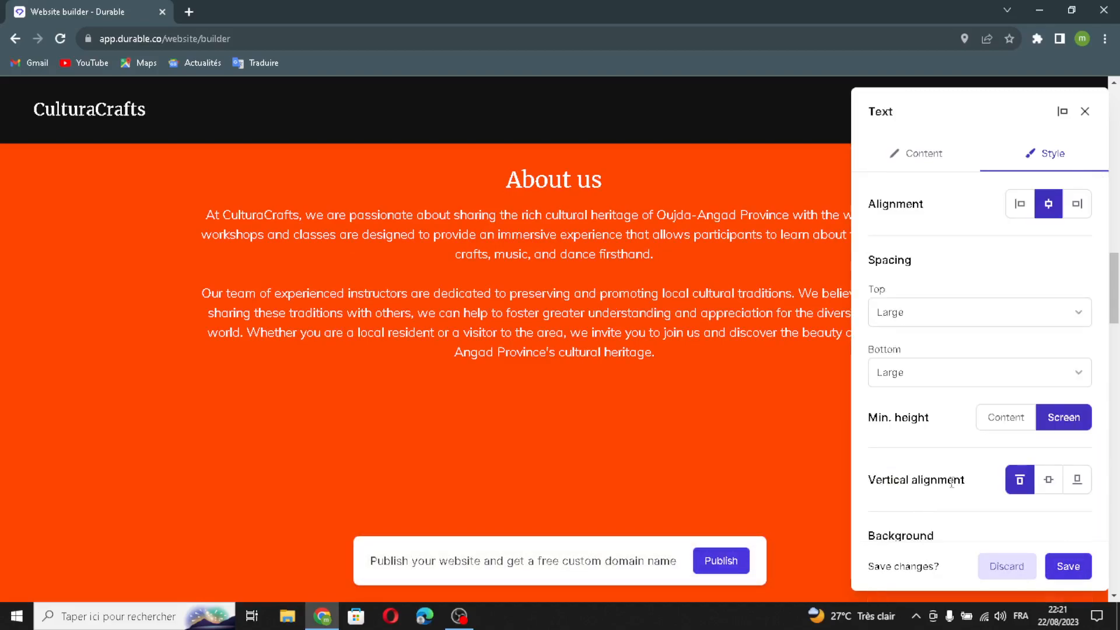
scroll(1048, 382, "up", 2)
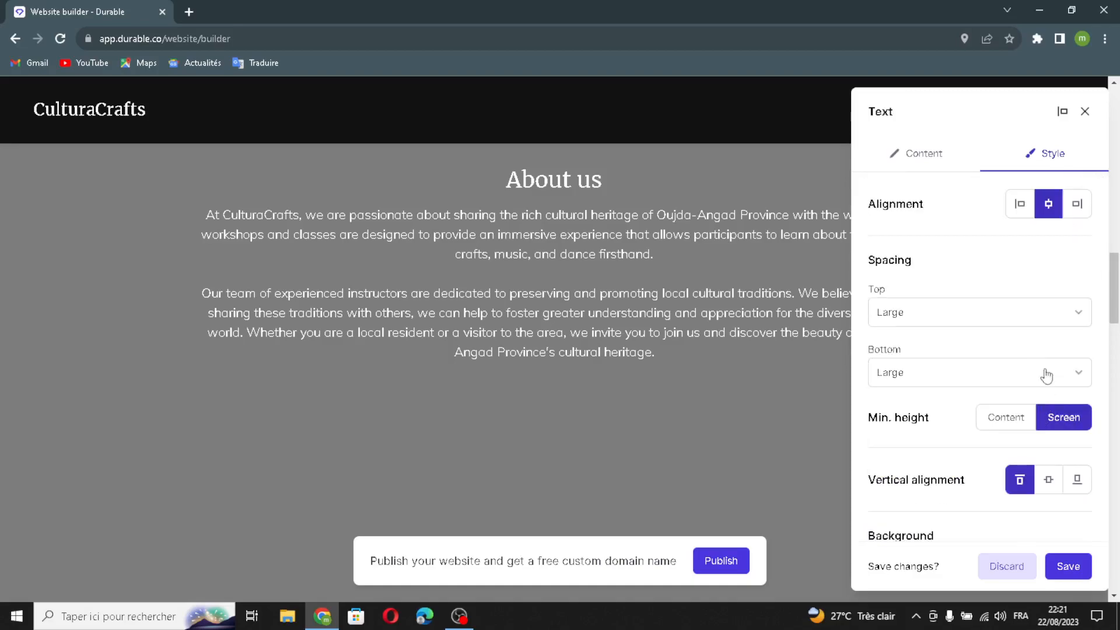
scroll(1033, 502, "down", 6)
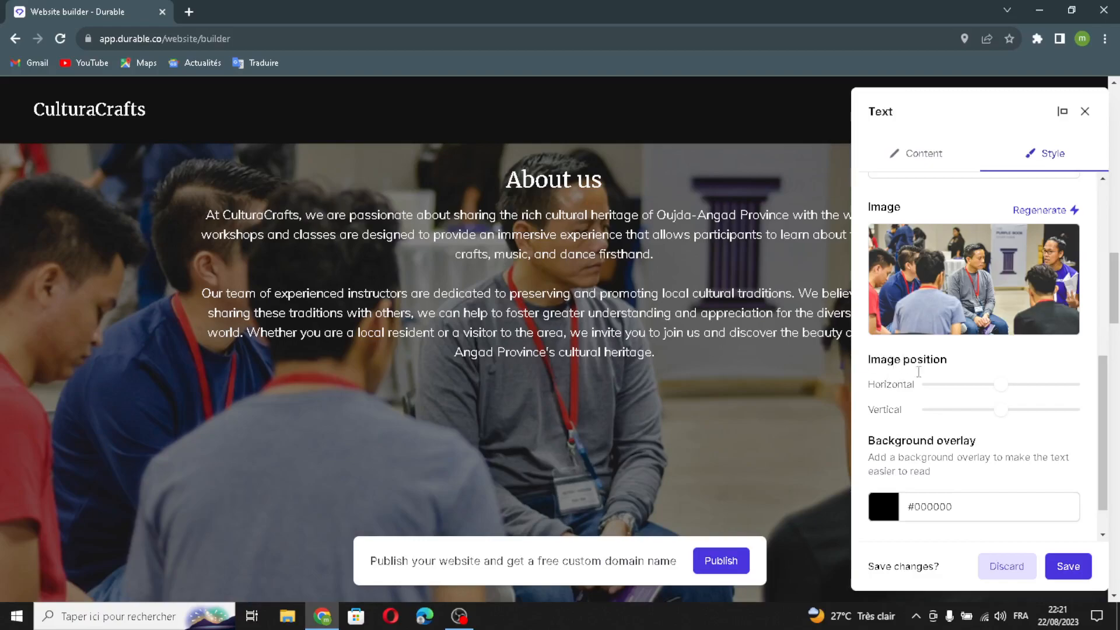
Save the "About us" section with its image background.
scroll(932, 408, "down", 1)
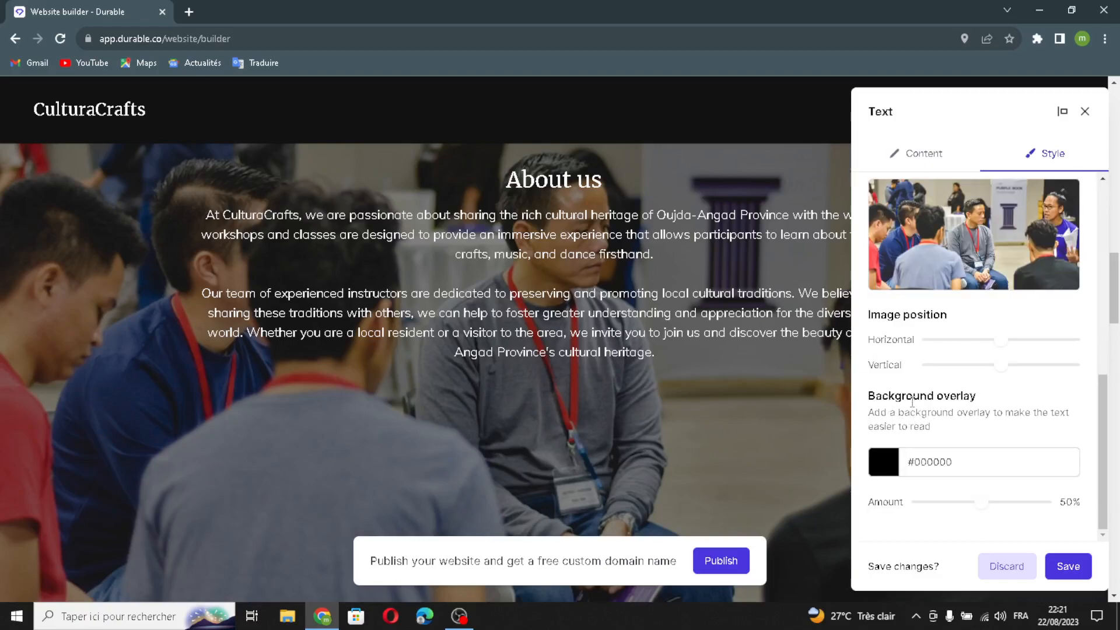
left_click(1068, 567)
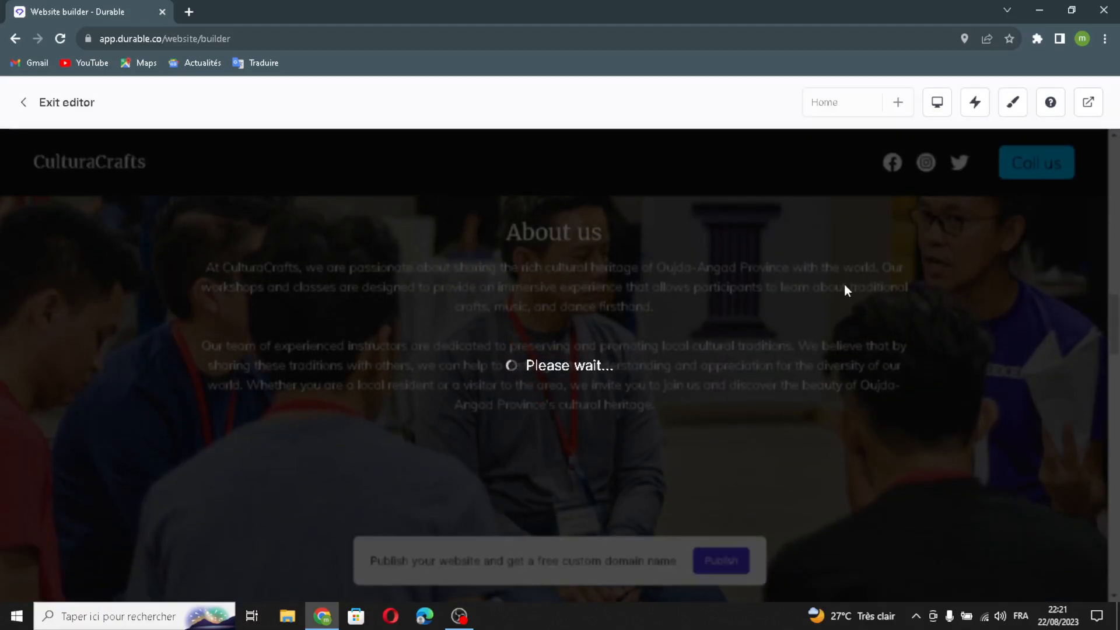
Open the "Our Services" list for editing and add a list item with a generated image, leaving its title and content blank.
scroll(759, 385, "down", 9)
scroll(555, 493, "up", 2)
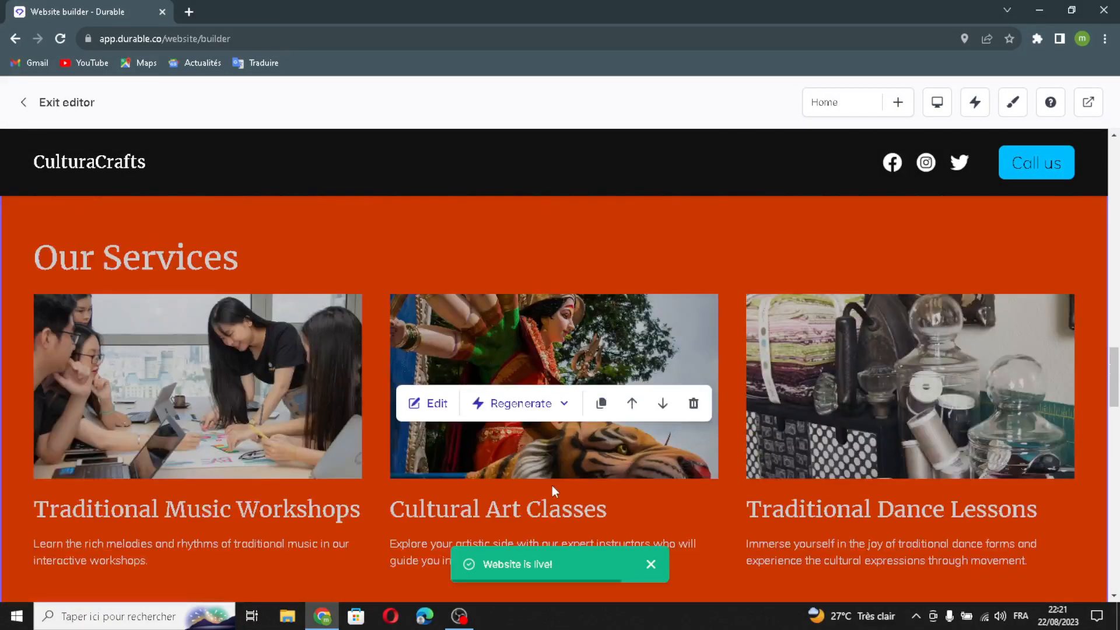
scroll(553, 492, "down", 1)
left_click(430, 269)
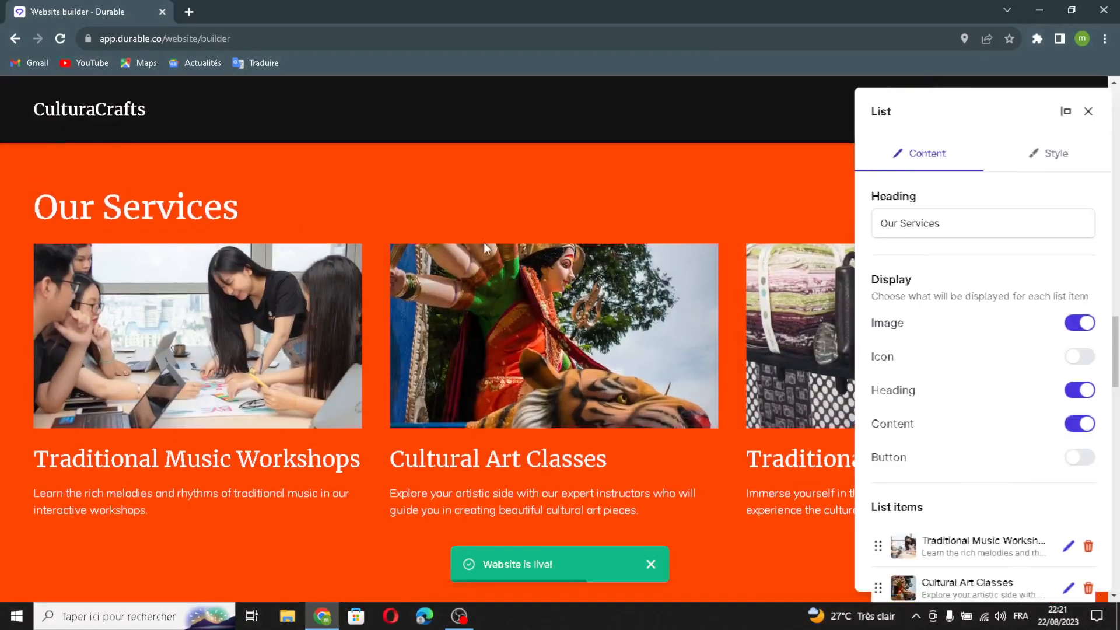
left_click(936, 229)
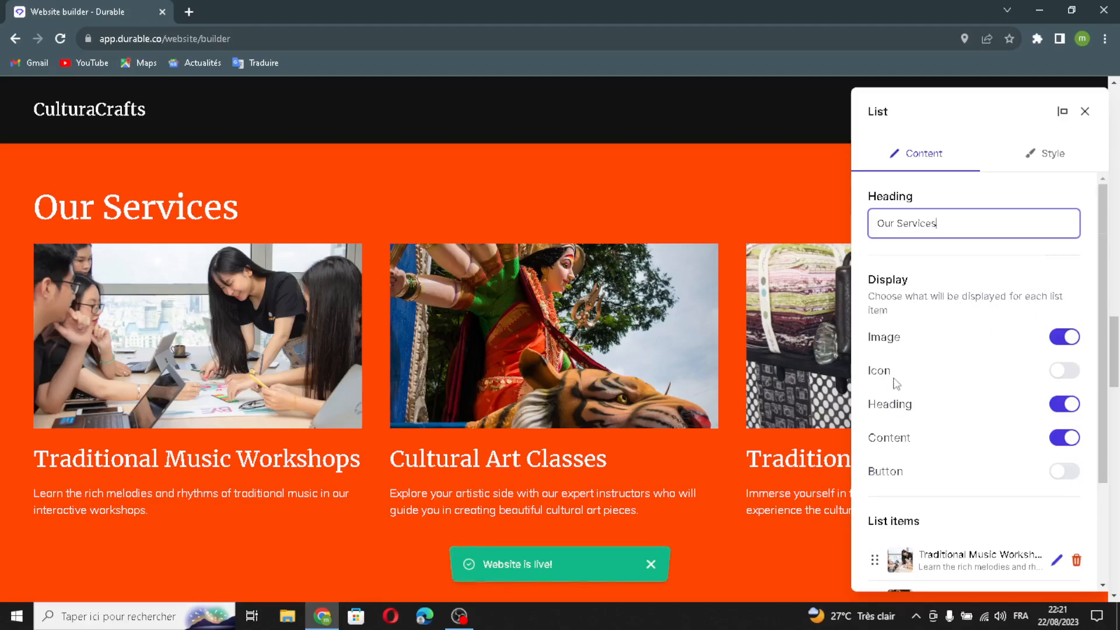
scroll(897, 443, "down", 3)
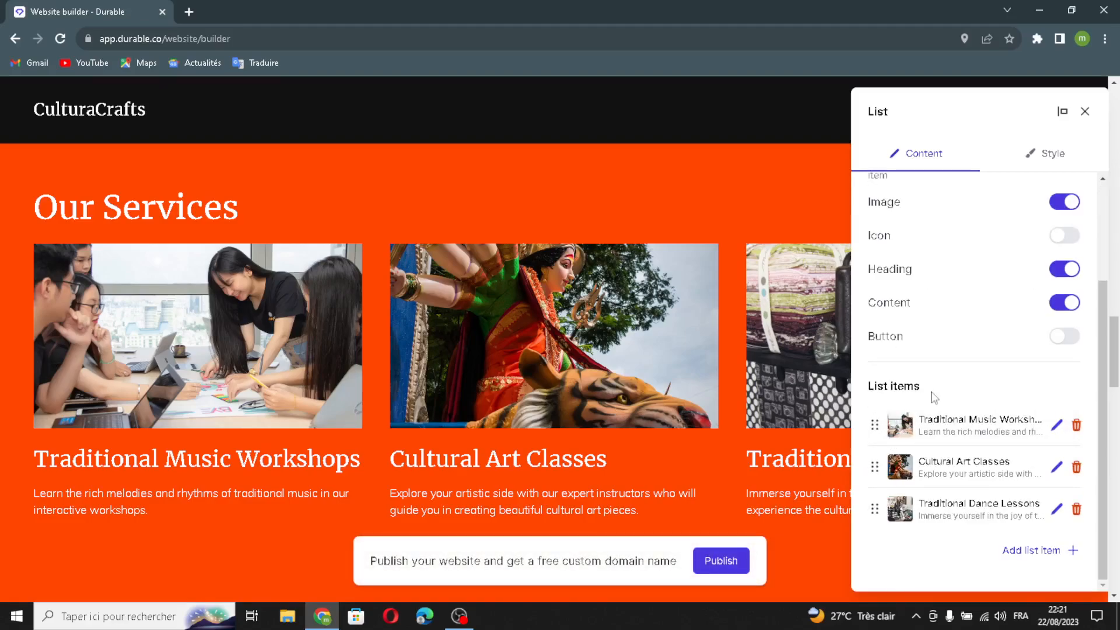
left_click(1027, 551)
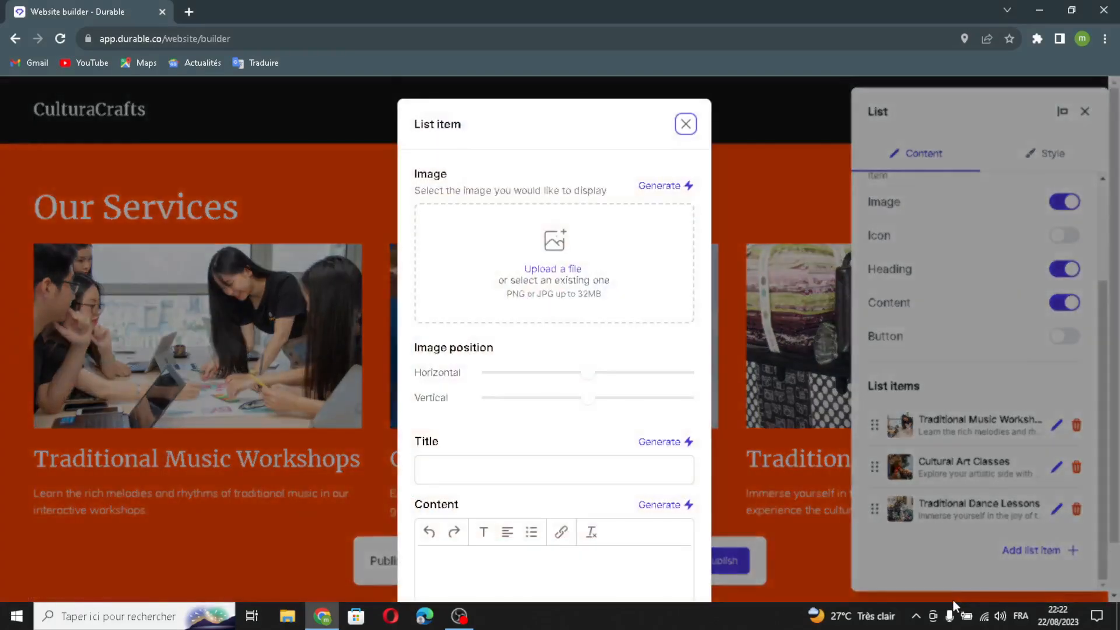
left_click(645, 190)
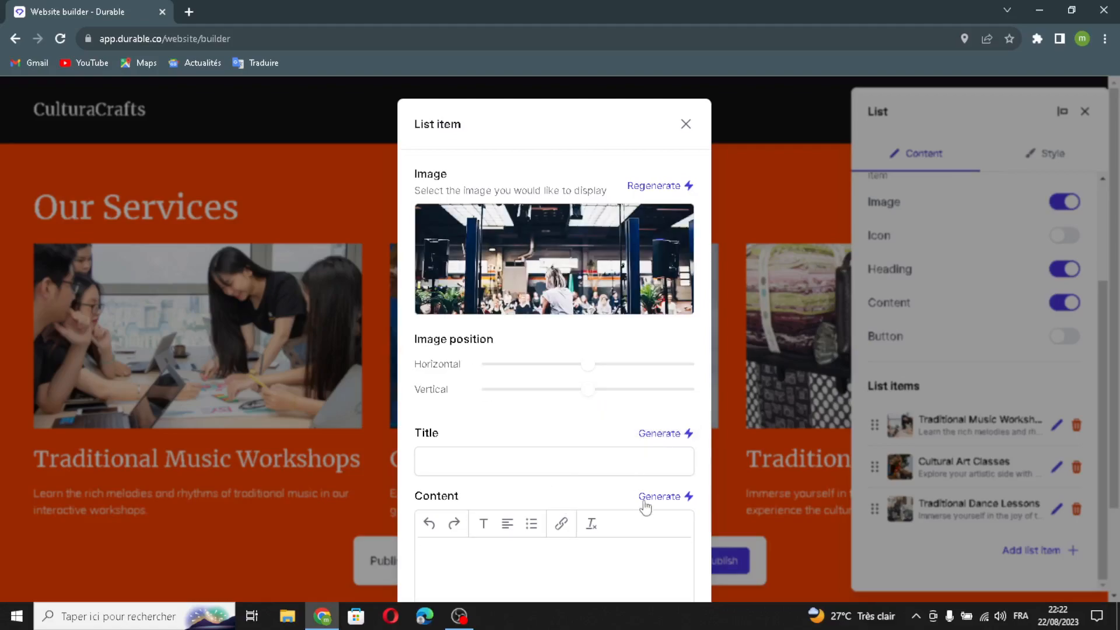
scroll(612, 532, "down", 2)
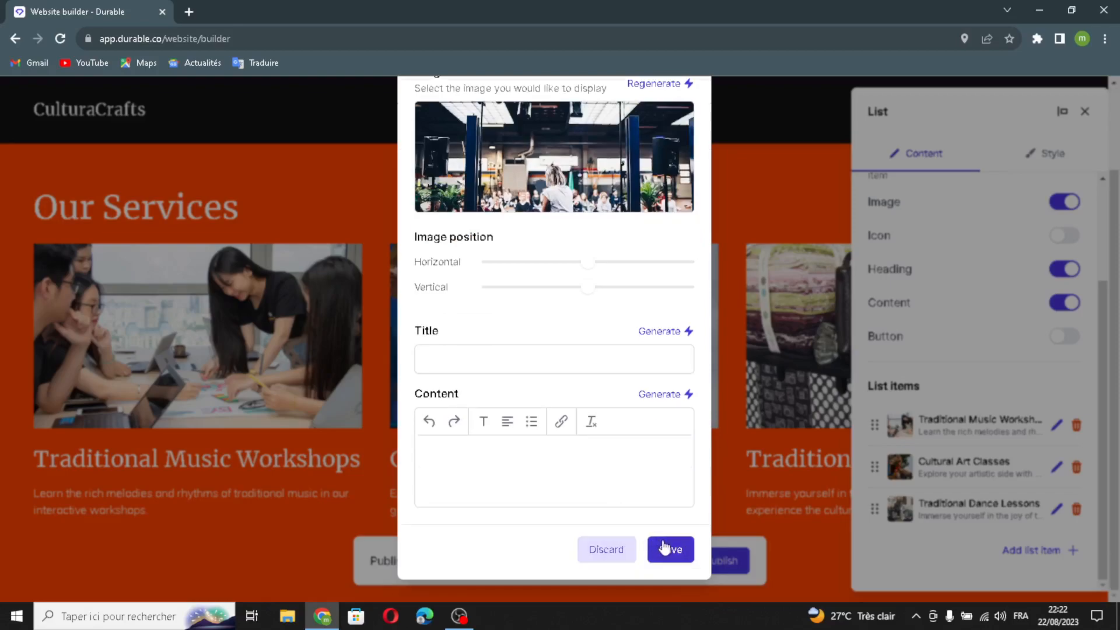
left_click(664, 548)
Review the services list's style options for alignment, image and spacing, and save the section.
left_click(1028, 154)
scroll(1013, 245, "down", 3)
scroll(1004, 292, "up", 3)
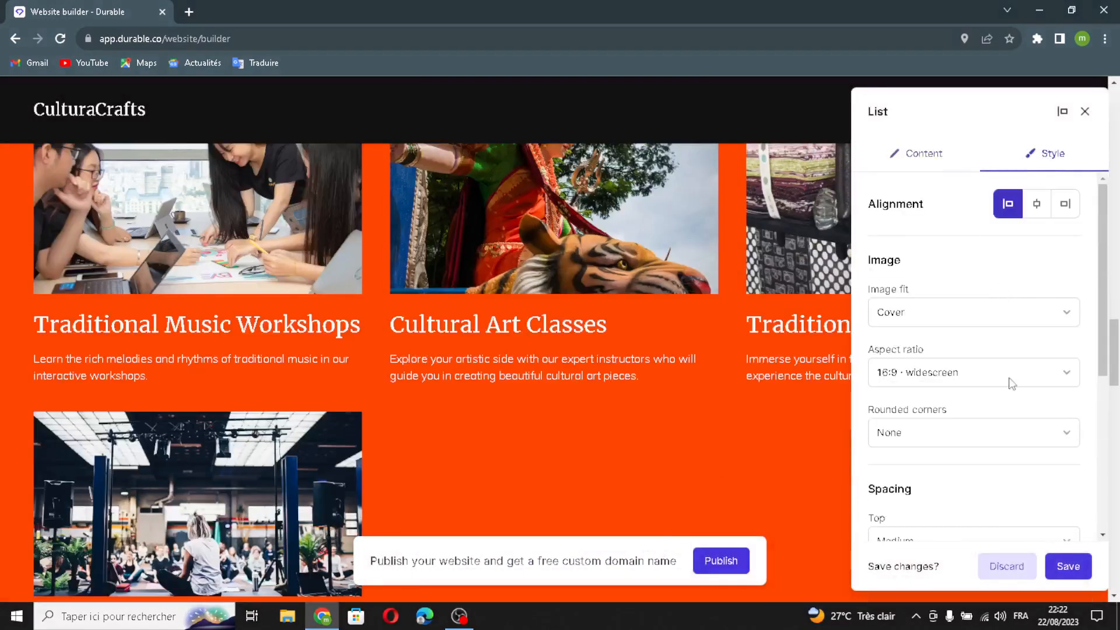
scroll(951, 379, "down", 5)
scroll(918, 233, "up", 5)
scroll(930, 418, "down", 5)
scroll(945, 443, "up", 2)
scroll(950, 470, "down", 2)
left_click(1068, 564)
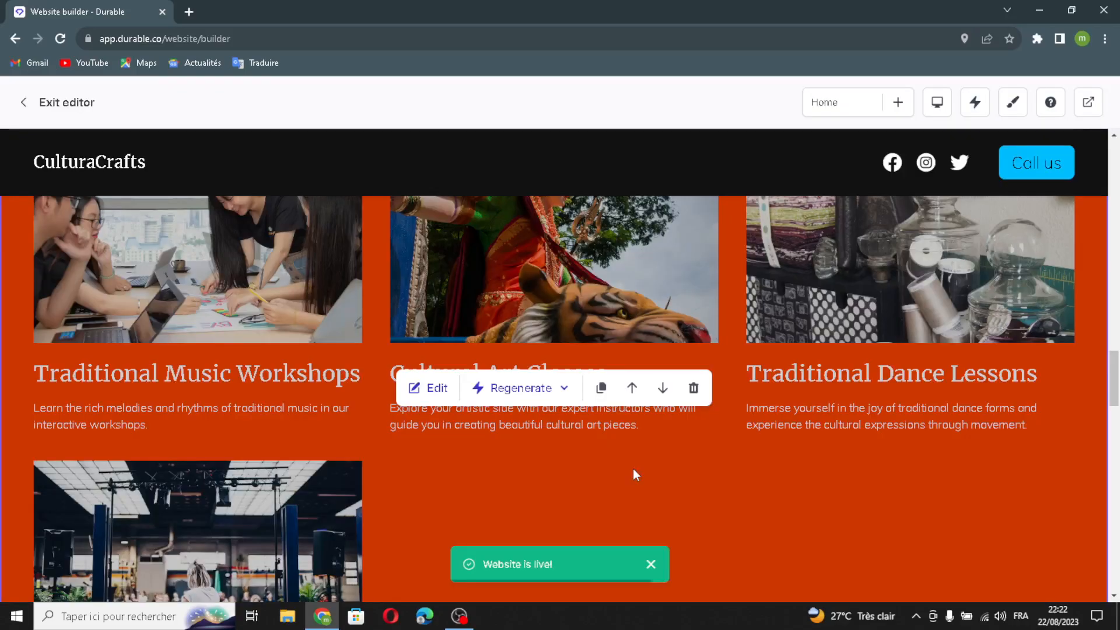
Add a testimonial with a generated quote and author name, and save the testimonials section.
scroll(634, 470, "down", 8)
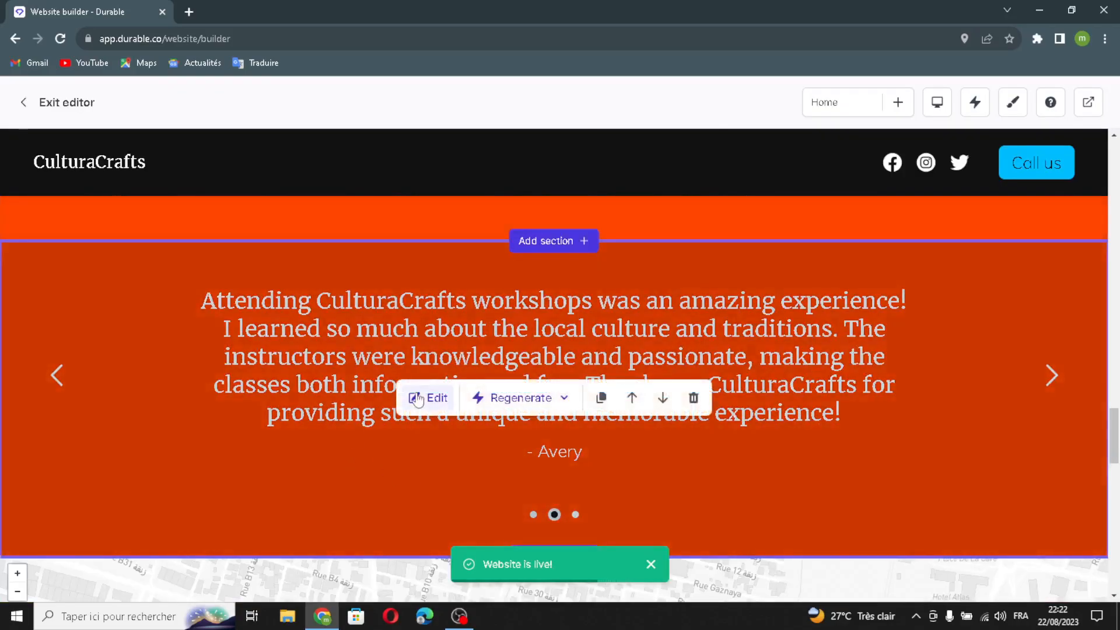
left_click(428, 397)
left_click(1036, 337)
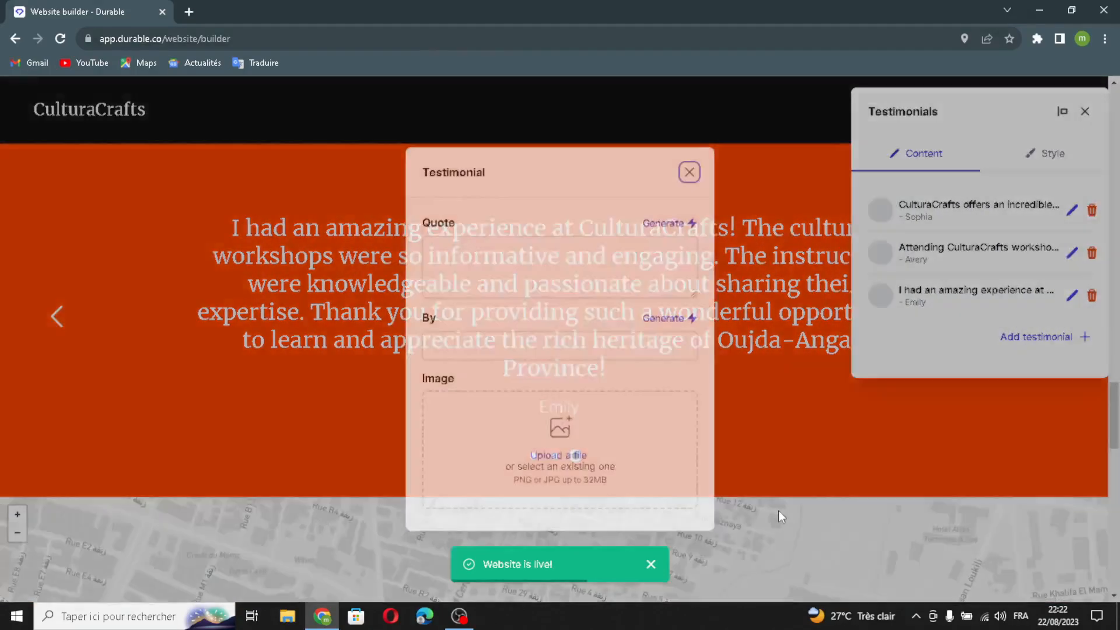
left_click(662, 222)
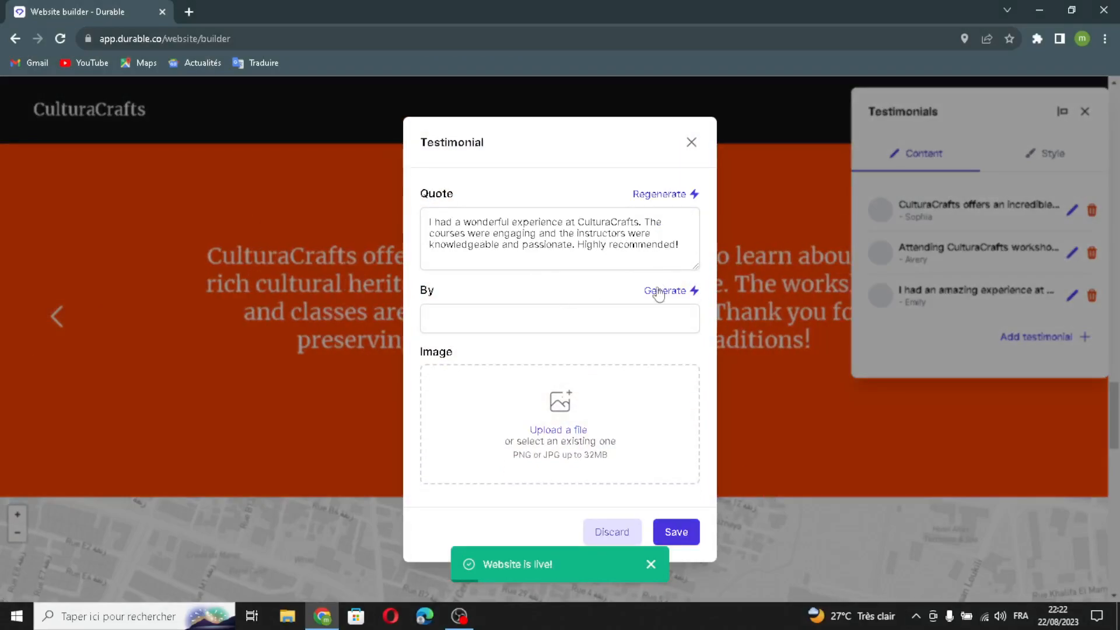
left_click(661, 290)
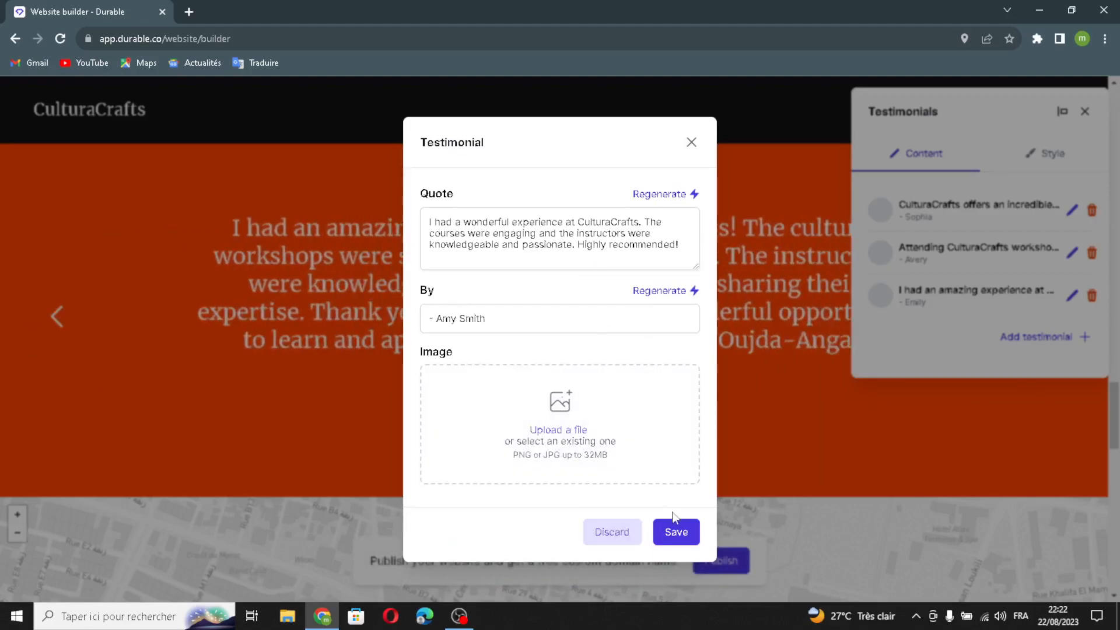
left_click(674, 530)
left_click(1079, 164)
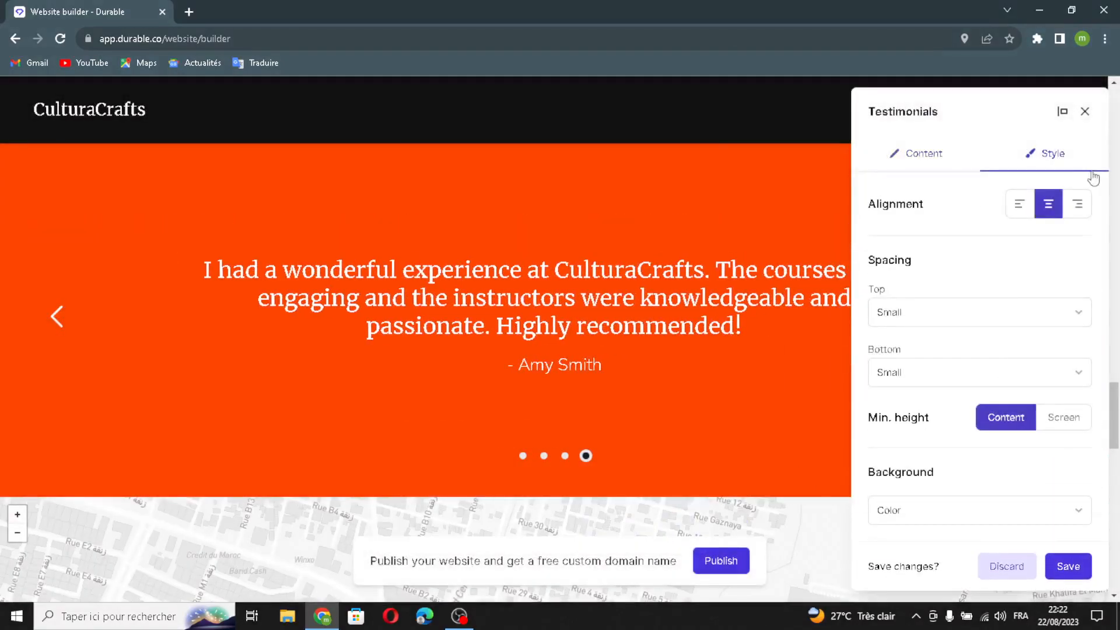
left_click(1068, 566)
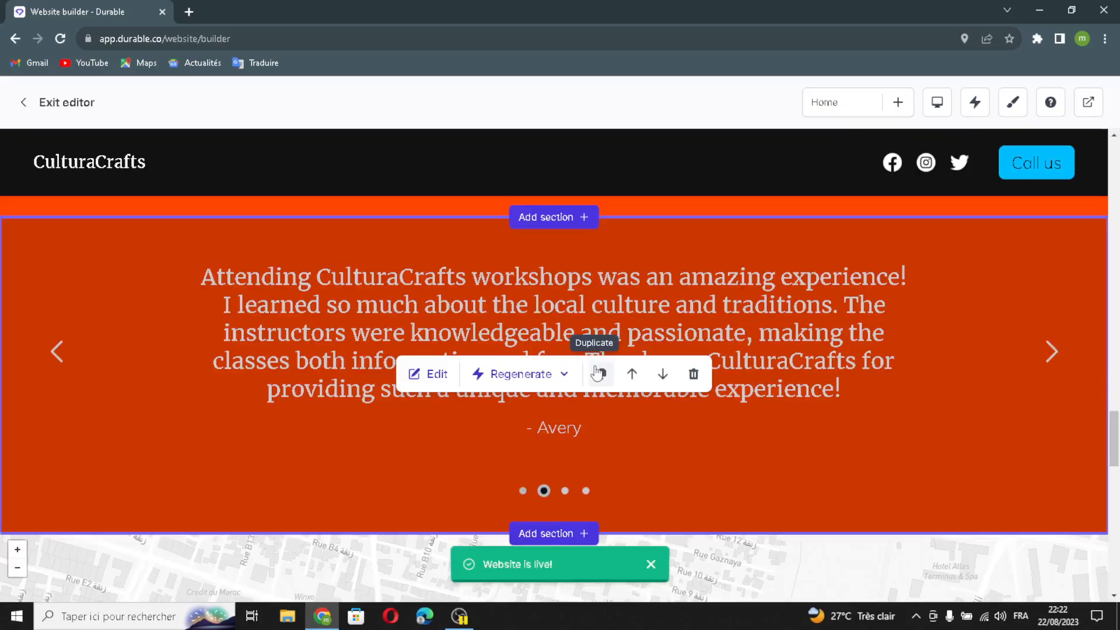
Open the Location section for editing and check its heading and business address.
scroll(602, 428, "down", 5)
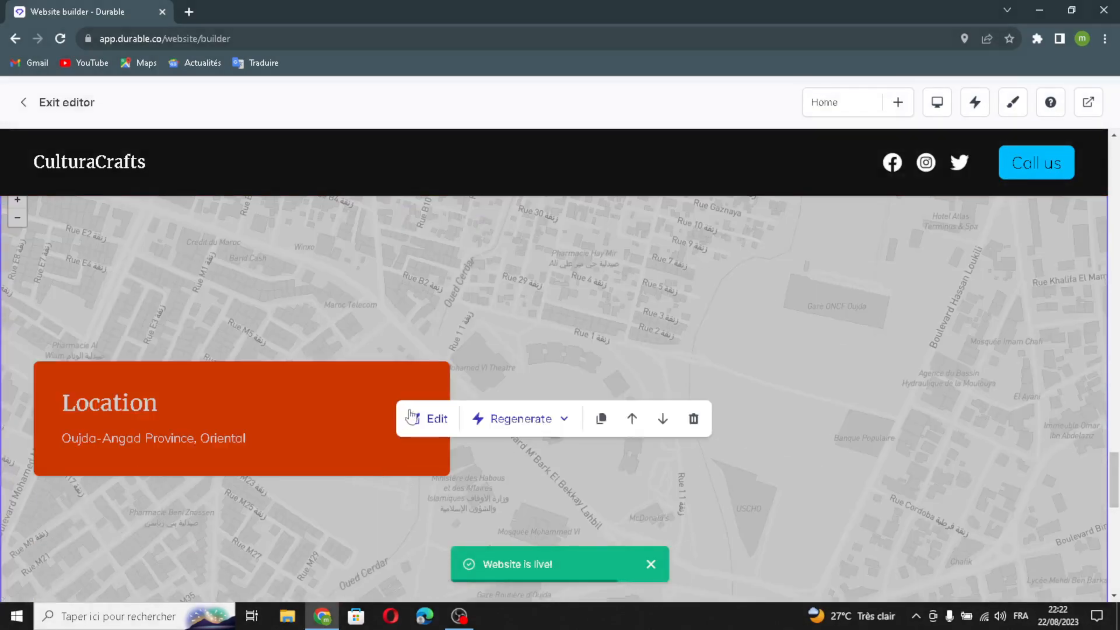
left_click(427, 419)
double_click(951, 221)
left_click(951, 222)
left_click_drag(1069, 330, 1119, 320)
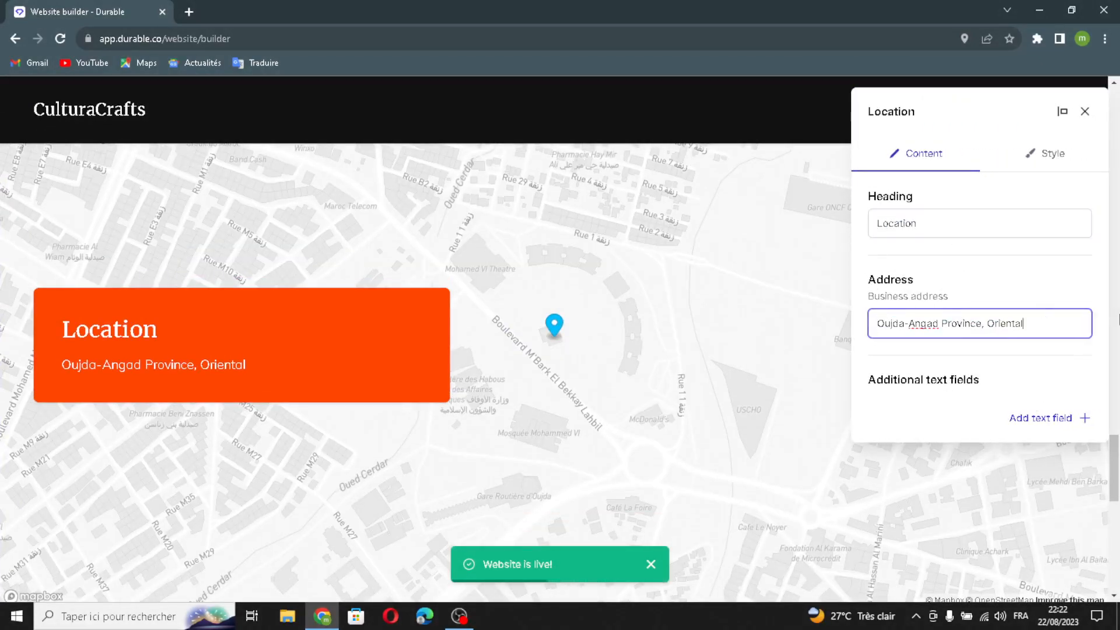
left_click(1030, 417)
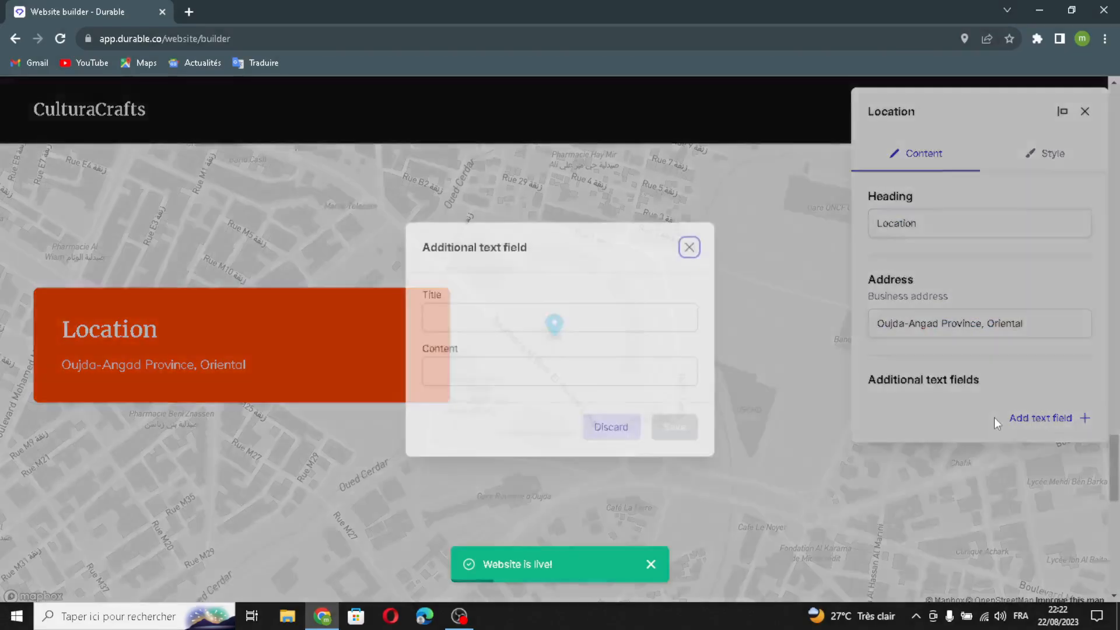
left_click(470, 322)
left_click(470, 369)
left_click(691, 249)
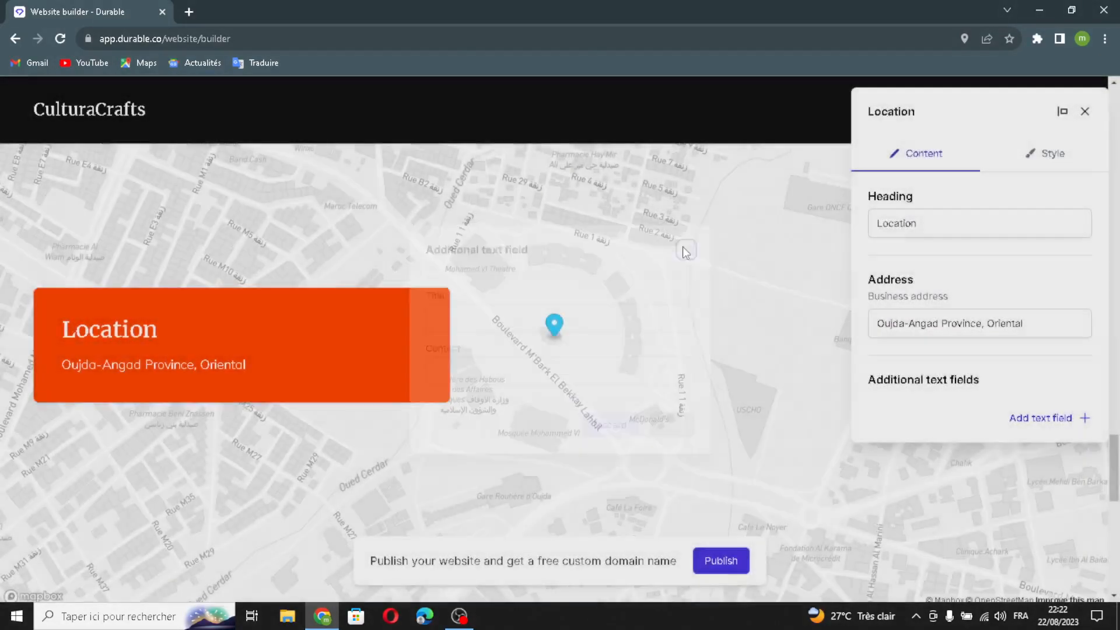
Set the map alignment to right in the Location section's style settings.
left_click(1042, 153)
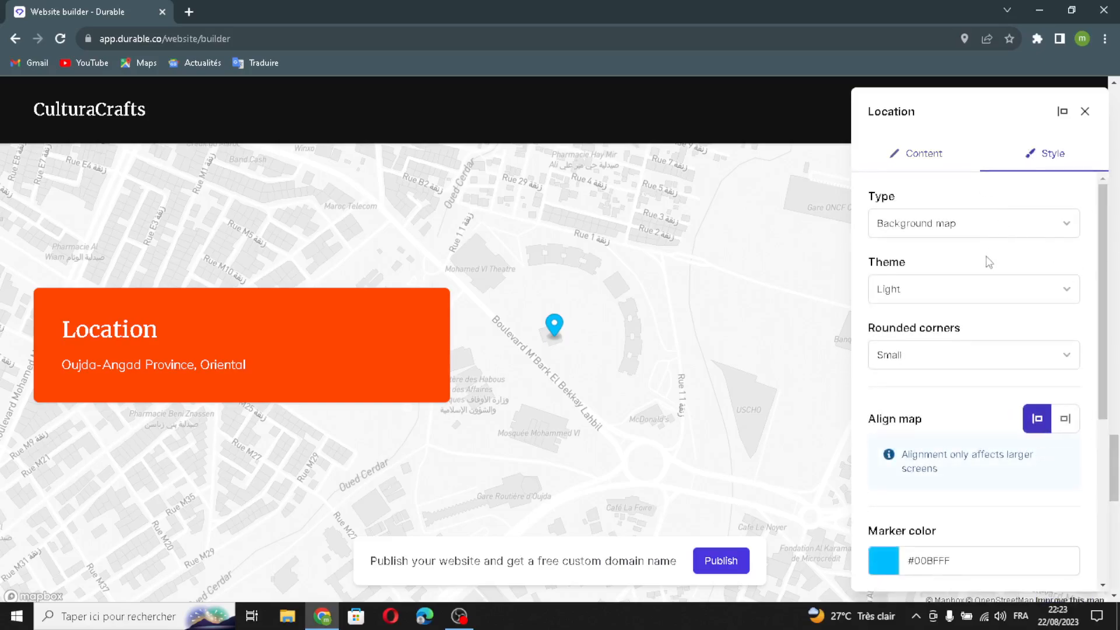
scroll(963, 357, "down", 2)
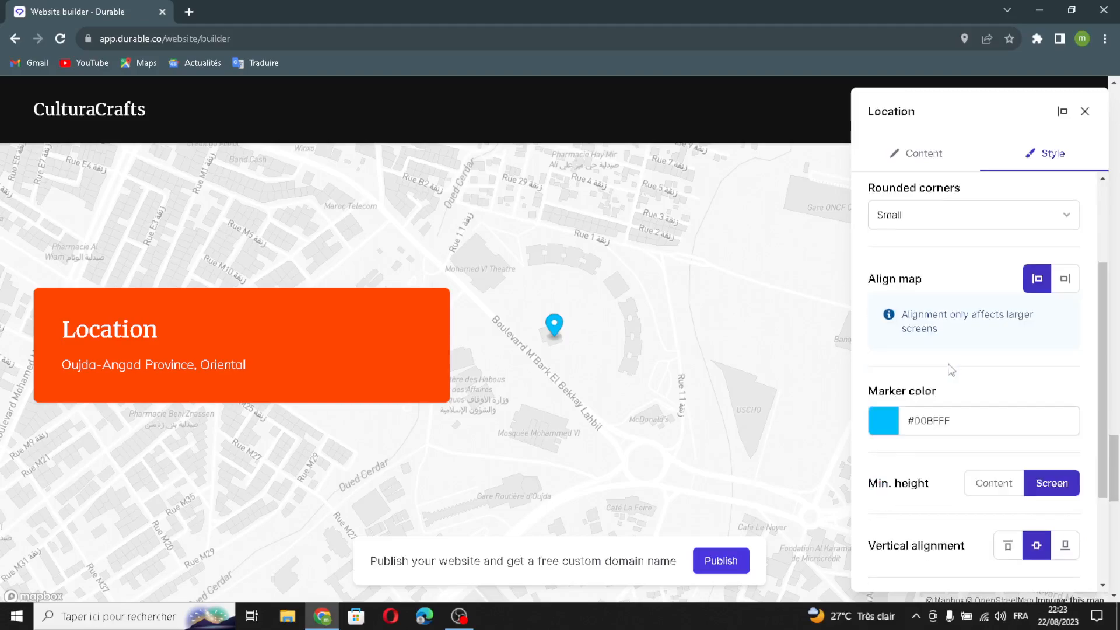
left_click(1074, 287)
left_click(1042, 283)
left_click(1067, 284)
left_click(1043, 285)
left_click(1063, 285)
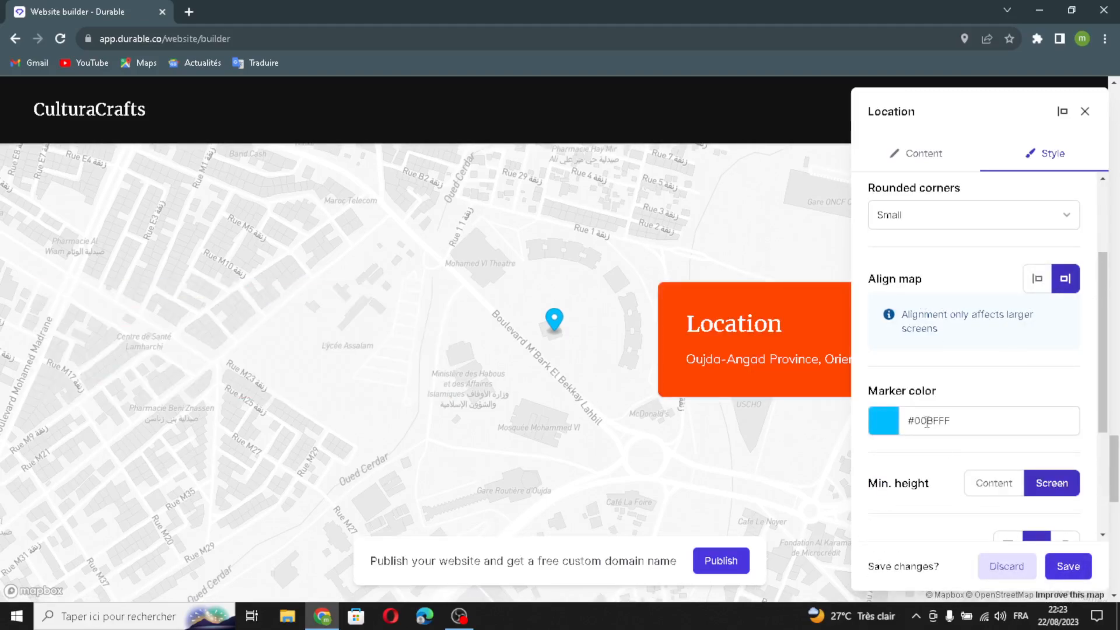
Change the map's marker color to dark blue-grey #293d49.
left_click(885, 412)
scroll(902, 475, "down", 5)
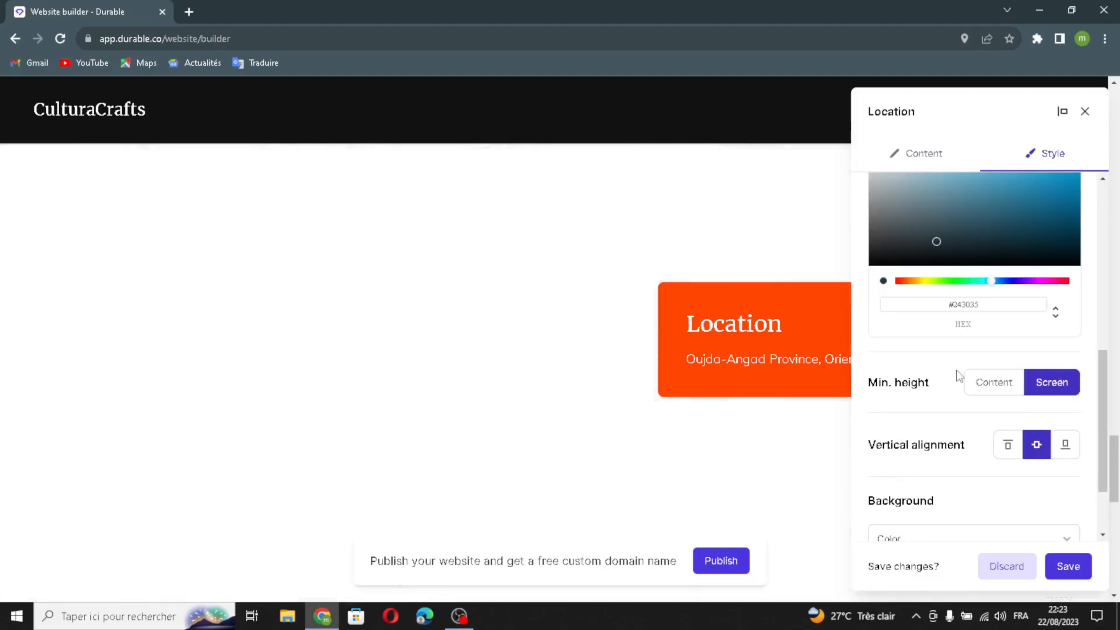
scroll(956, 377, "down", 2)
scroll(956, 377, "up", 1)
scroll(958, 383, "up", 2)
left_click(962, 348)
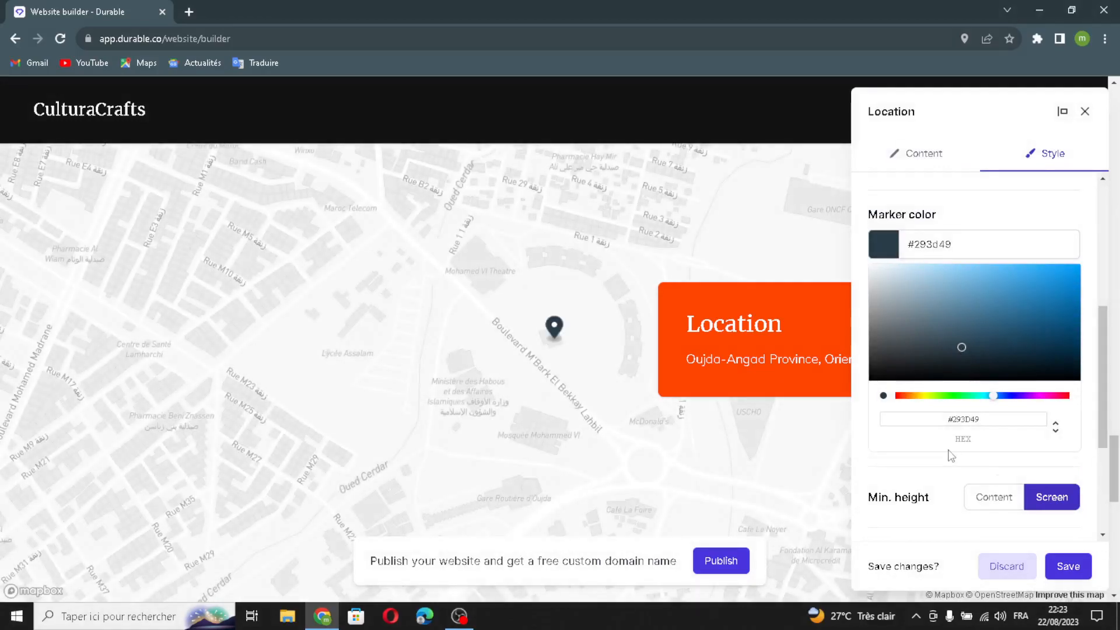
Check the Location section's background types, keep Color, and save the section.
scroll(951, 456, "down", 3)
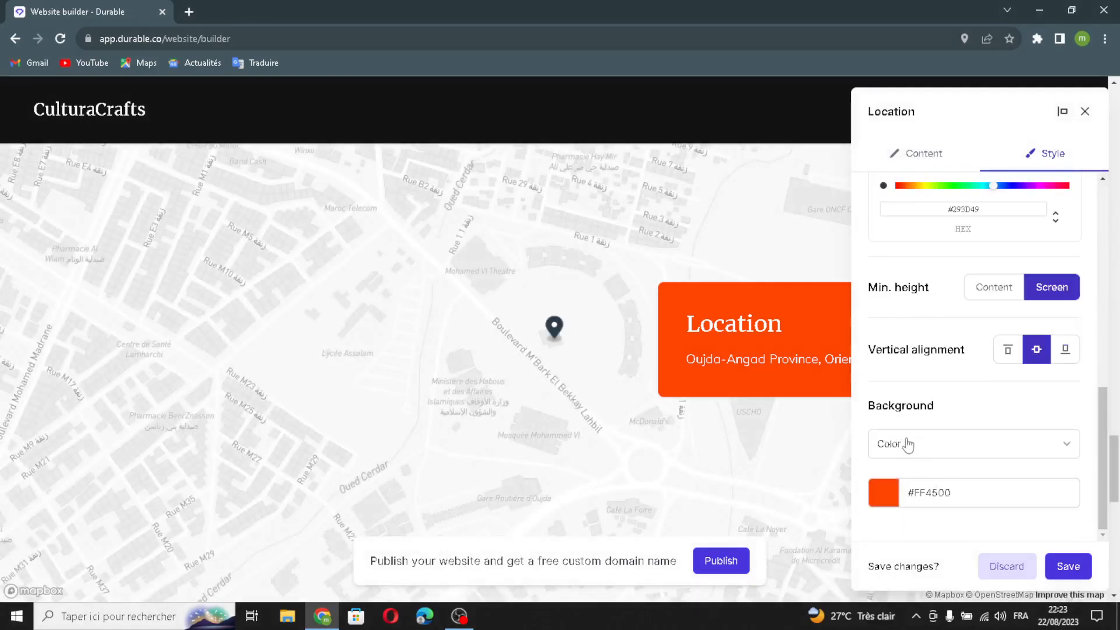
scroll(899, 446, "up", 5)
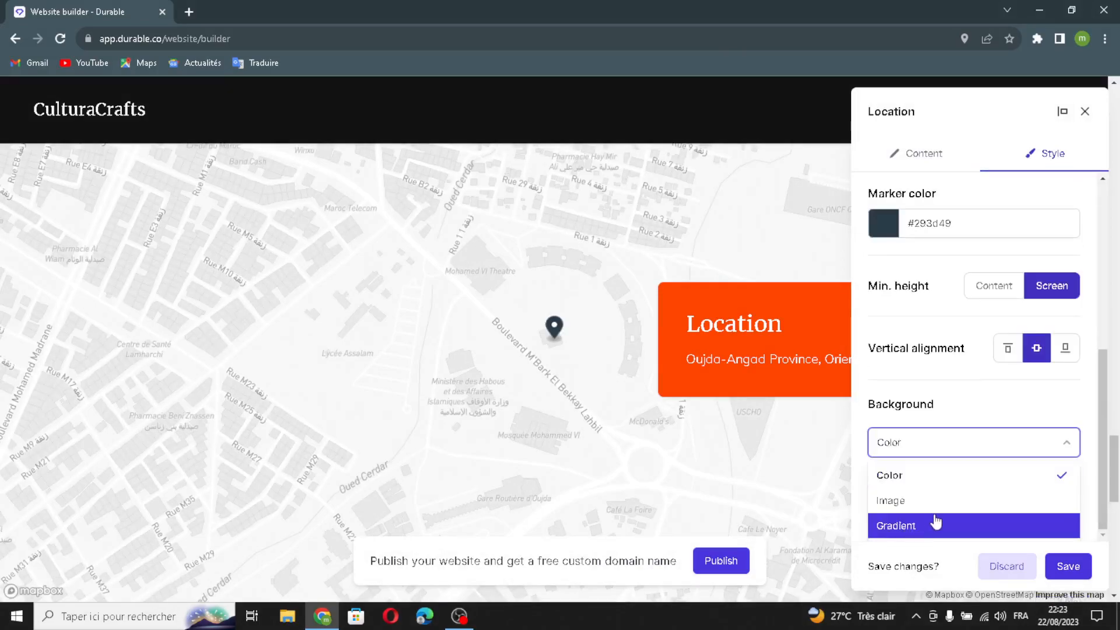
left_click(973, 414)
left_click(1075, 574)
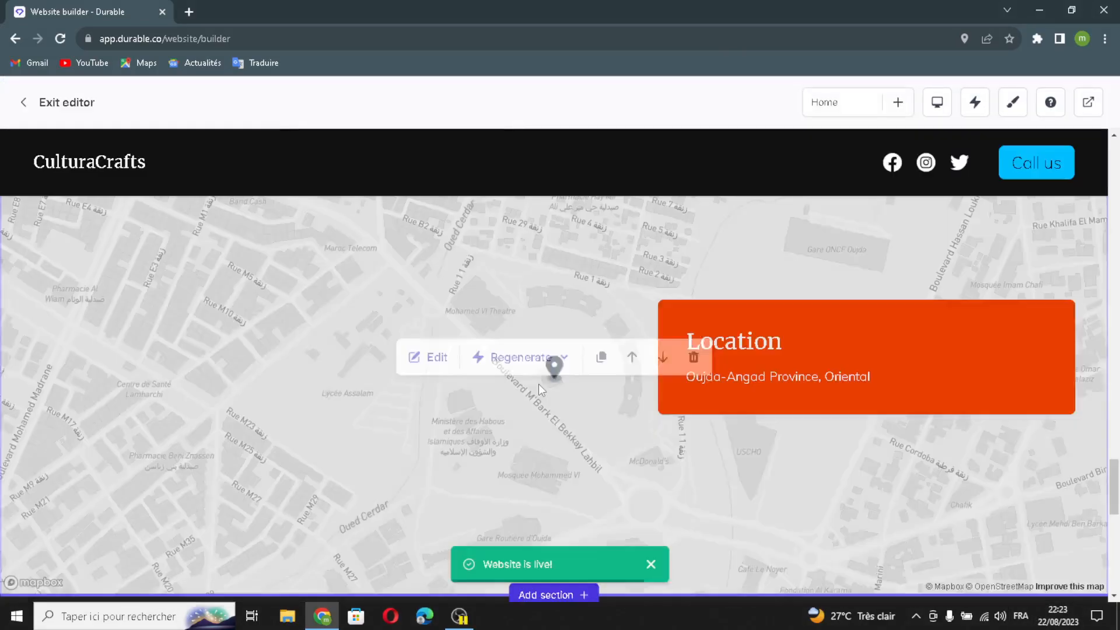
Open the contact form section for editing and regenerate its heading and introductory text.
scroll(694, 425, "down", 8)
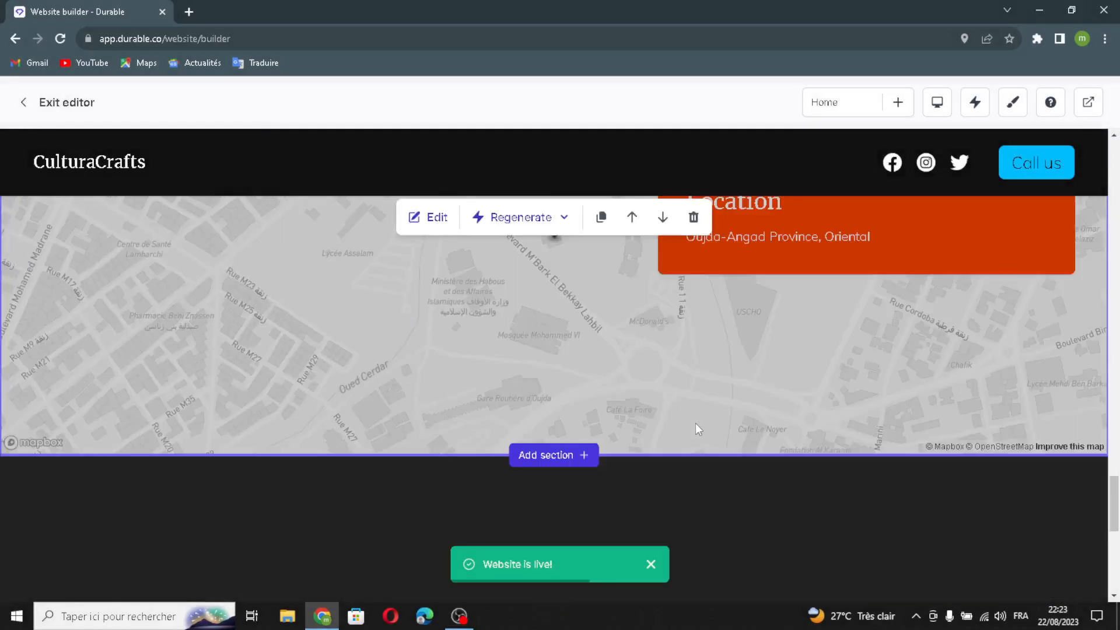
scroll(758, 502, "down", 1)
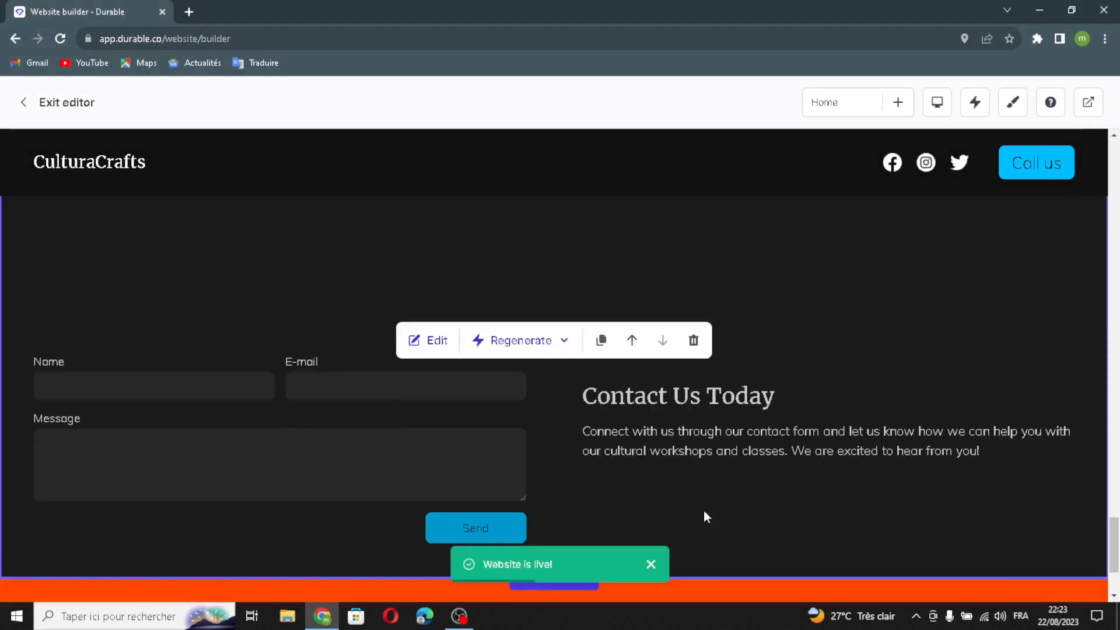
left_click(434, 349)
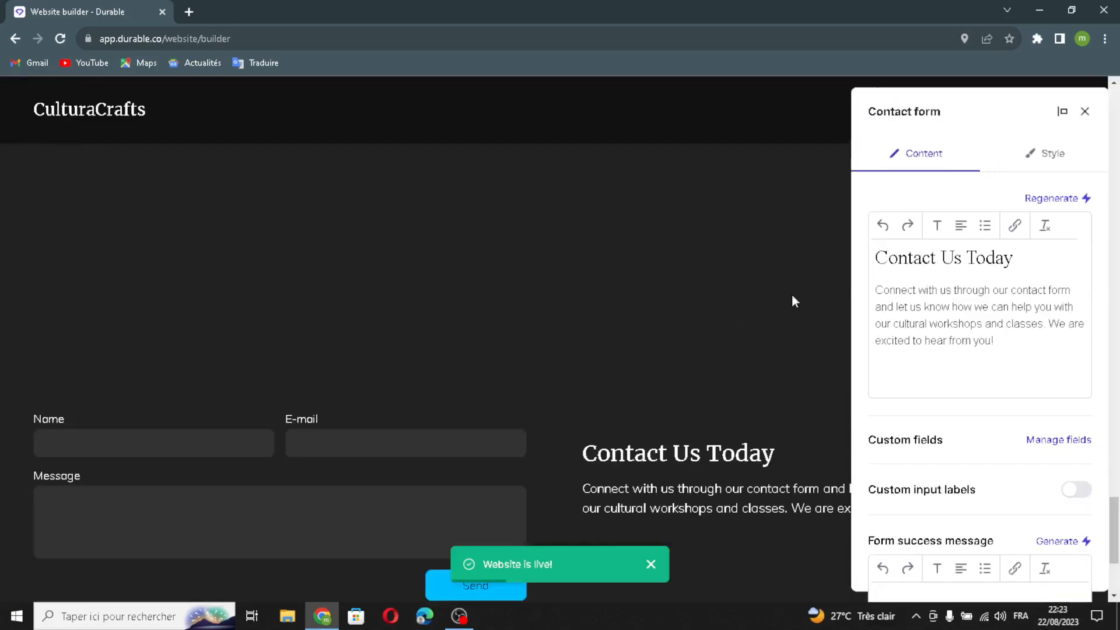
left_click(1051, 199)
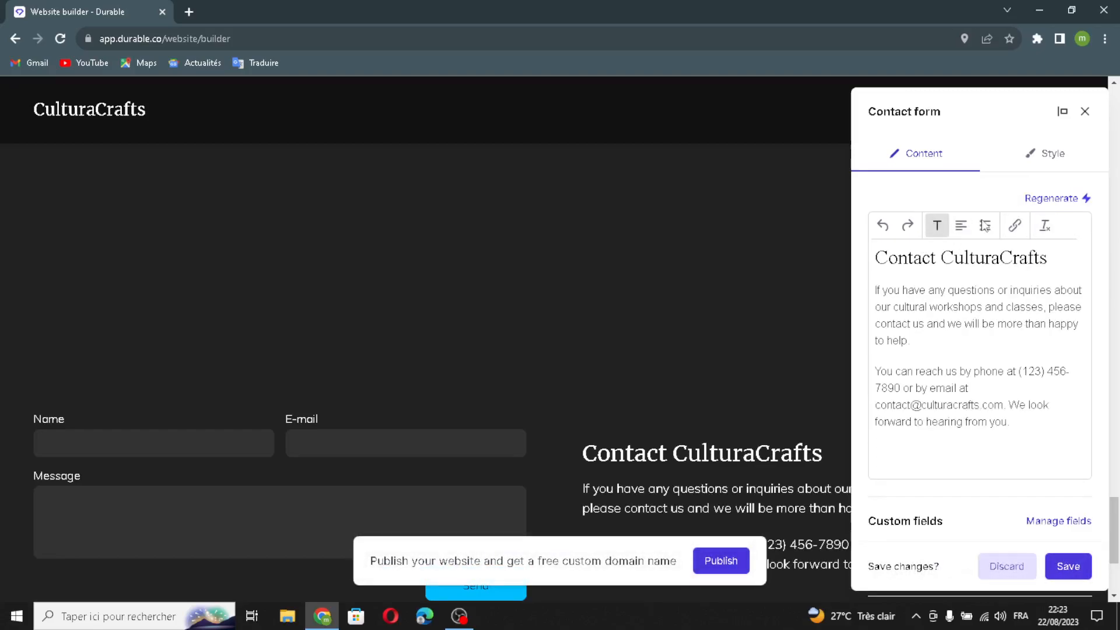
Look at the contact form's custom fields manager, close it, and view the form success message setting.
scroll(1048, 483, "down", 2)
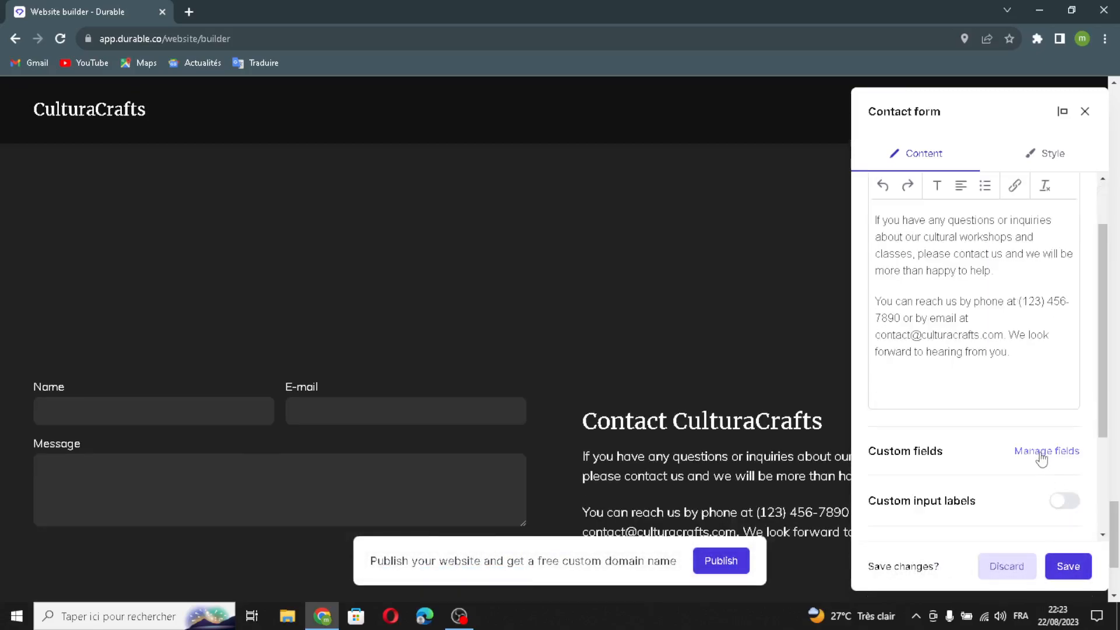
left_click(1040, 453)
left_click(735, 178)
scroll(947, 494, "down", 2)
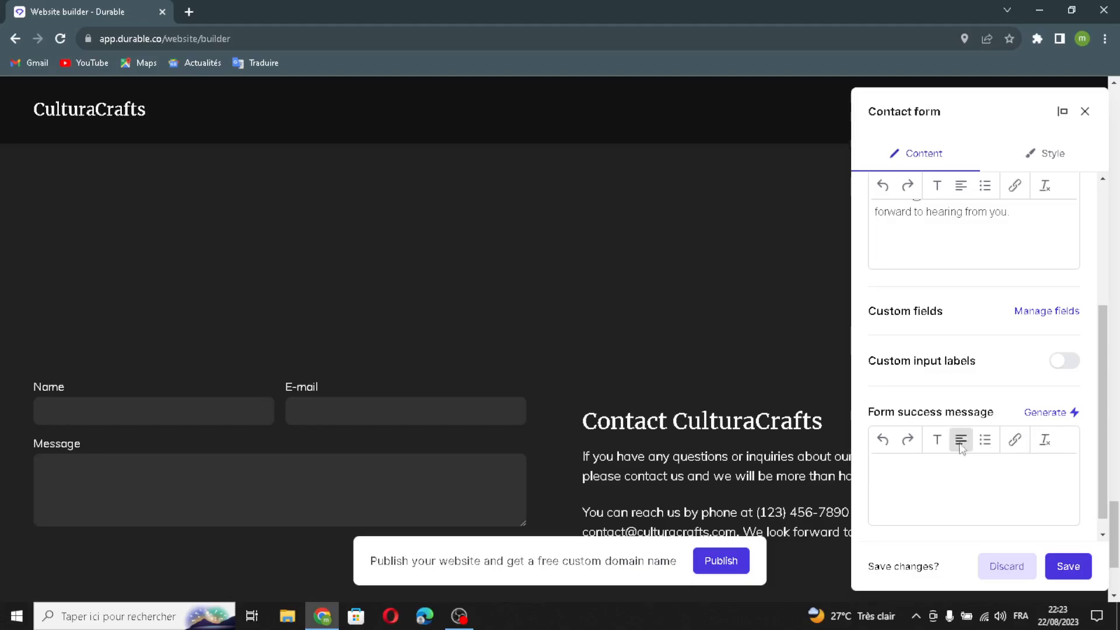
Review the contact form's style settings for alignment, spacing, minimum height and background, and save the section.
left_click(1040, 156)
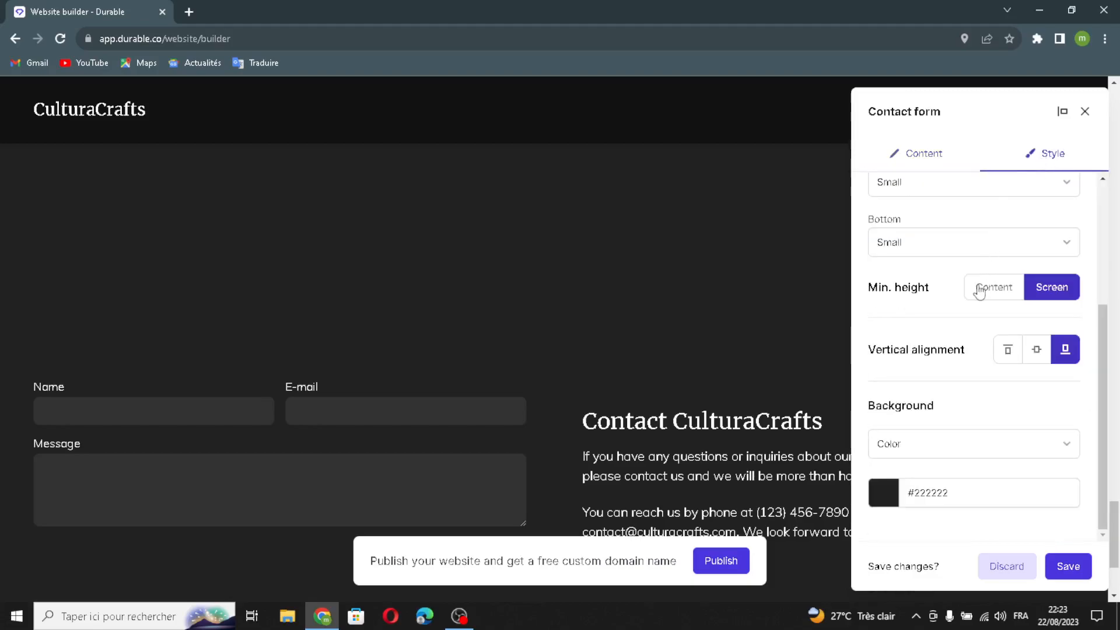
scroll(979, 291, "up", 3)
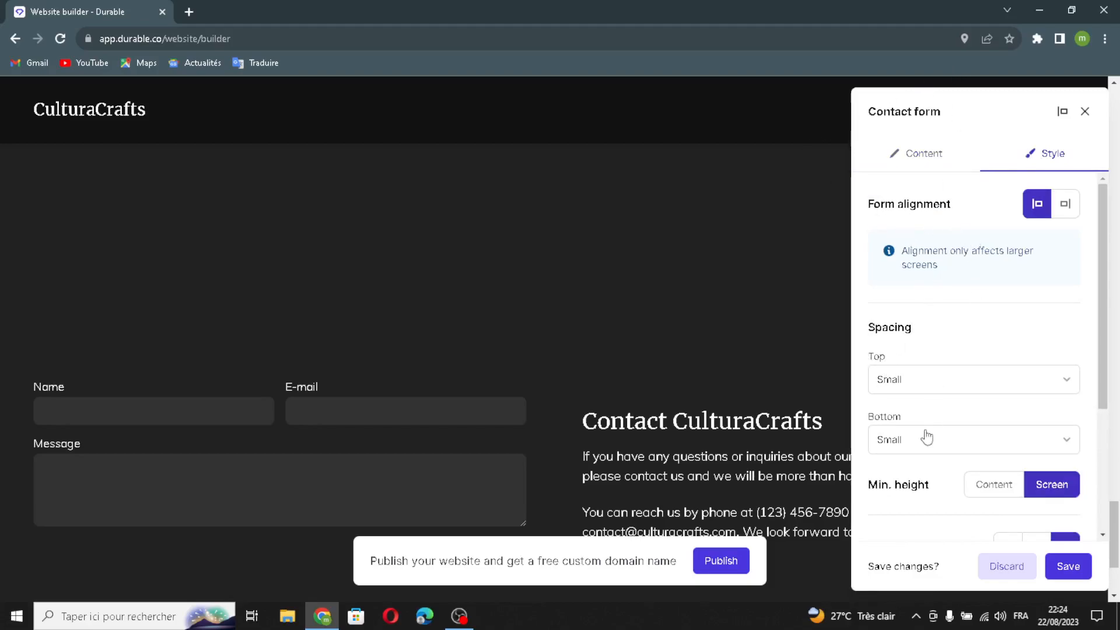
scroll(1000, 463, "down", 1)
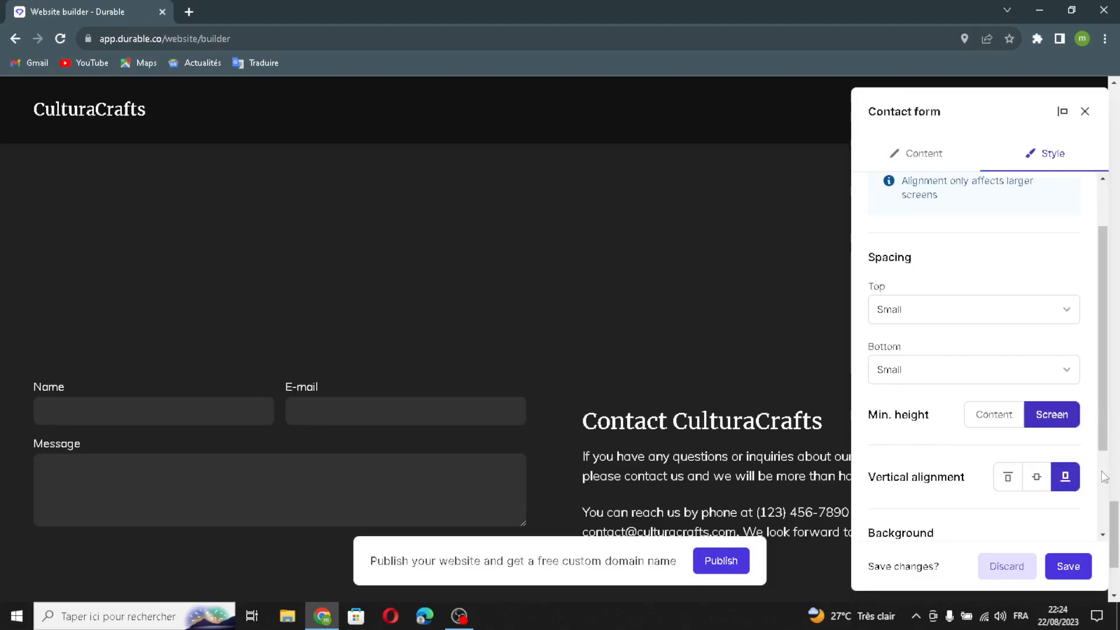
scroll(981, 514, "down", 1)
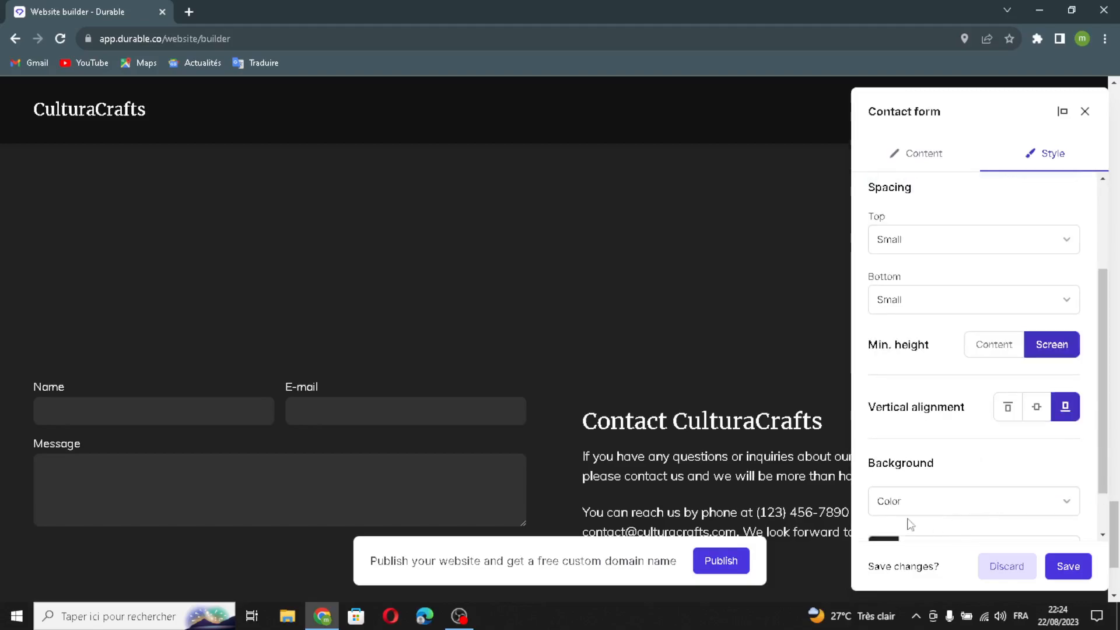
scroll(951, 483, "down", 1)
left_click(1069, 566)
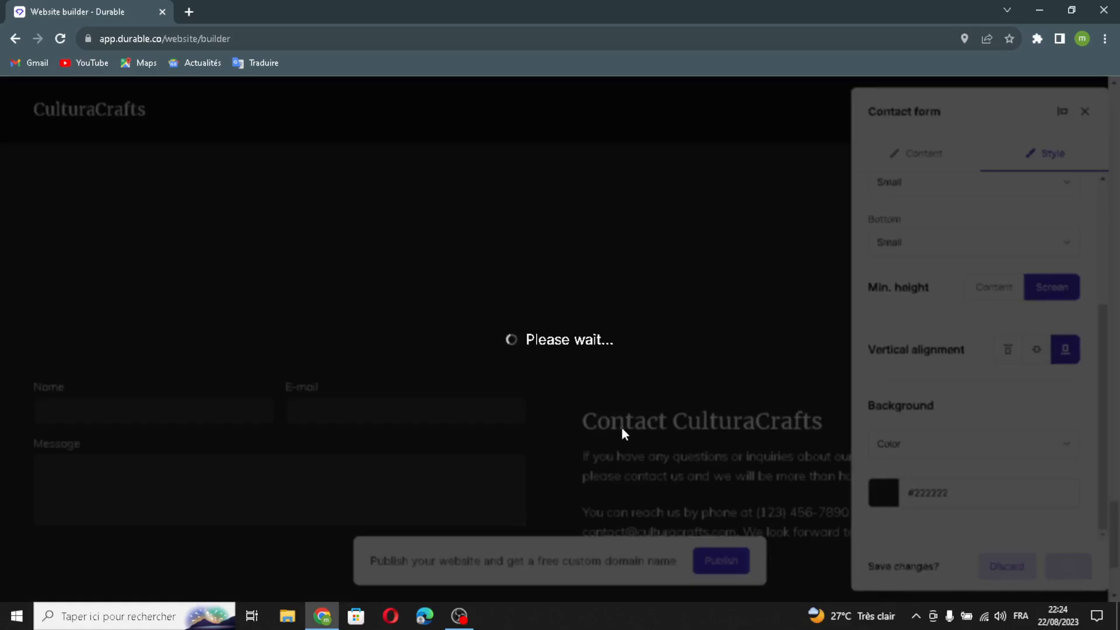
Open the website footer for editing and enable a logo in place of the company name.
scroll(622, 429, "down", 2)
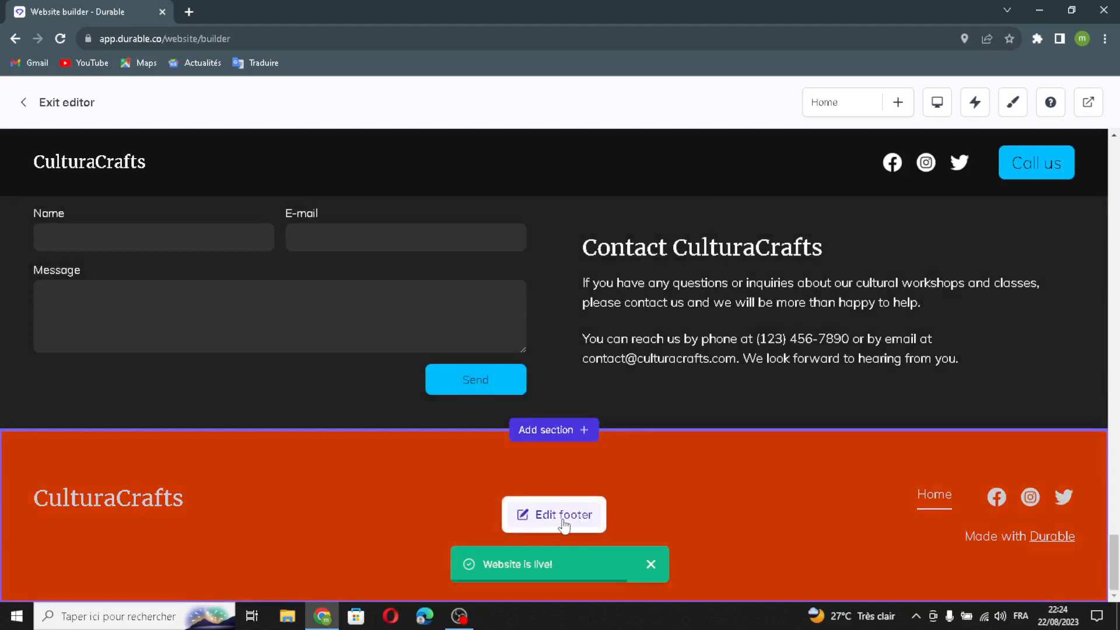
left_click(570, 527)
left_click_drag(961, 324, 847, 339)
left_click(975, 310)
left_click(1065, 362)
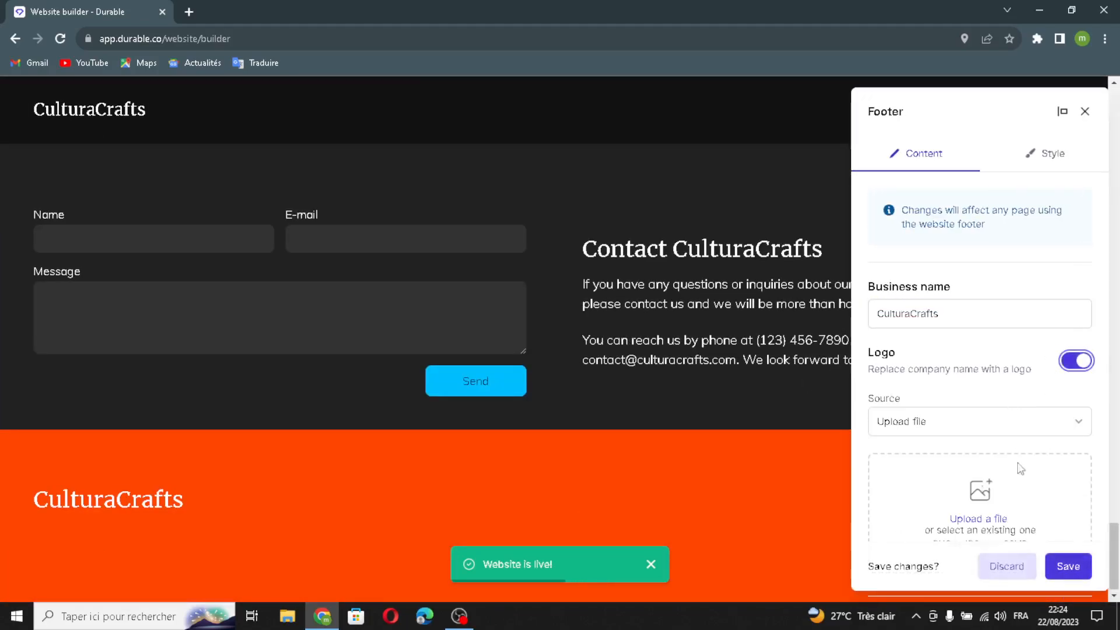
Review the footer's additional details, button, social links and Made with Durable settings, and save the footer.
scroll(958, 455, "down", 3)
scroll(968, 444, "down", 1)
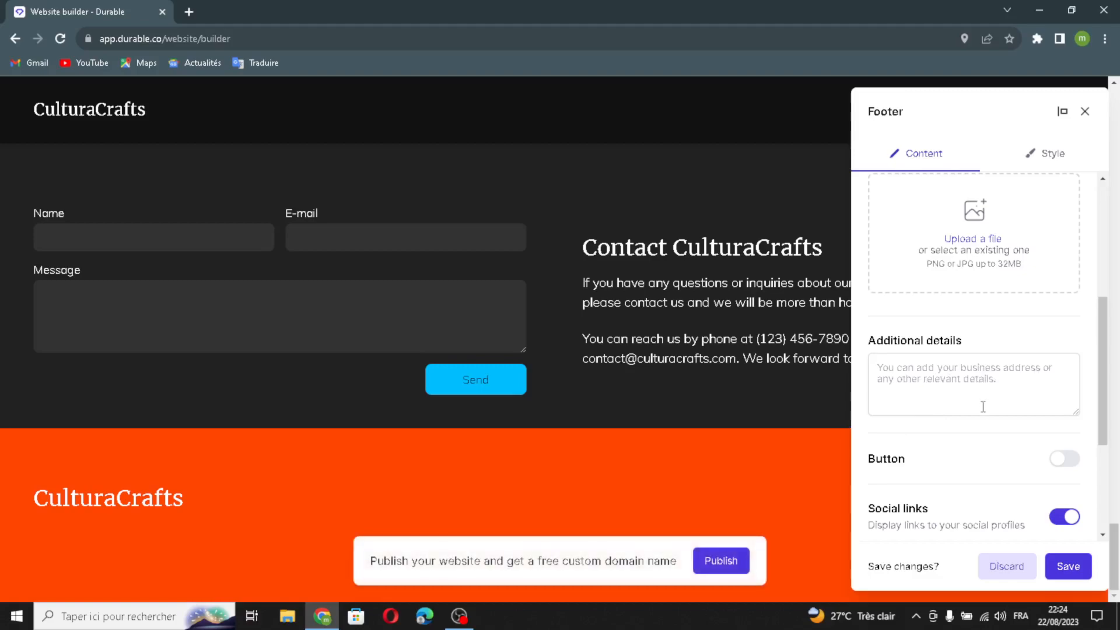
scroll(983, 409, "down", 1)
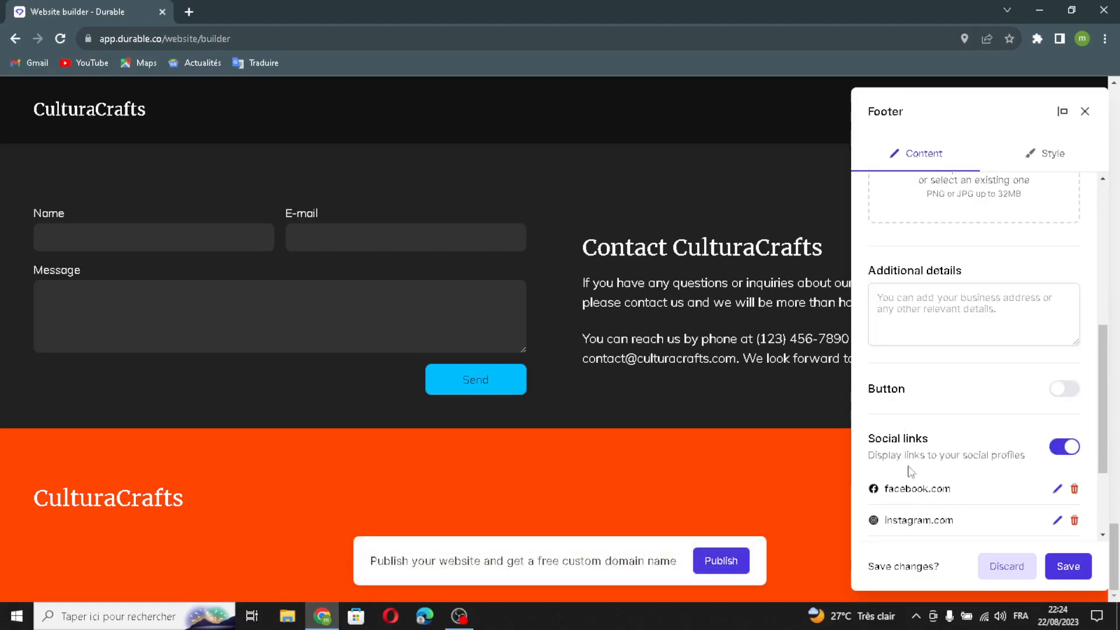
scroll(892, 440, "down", 2)
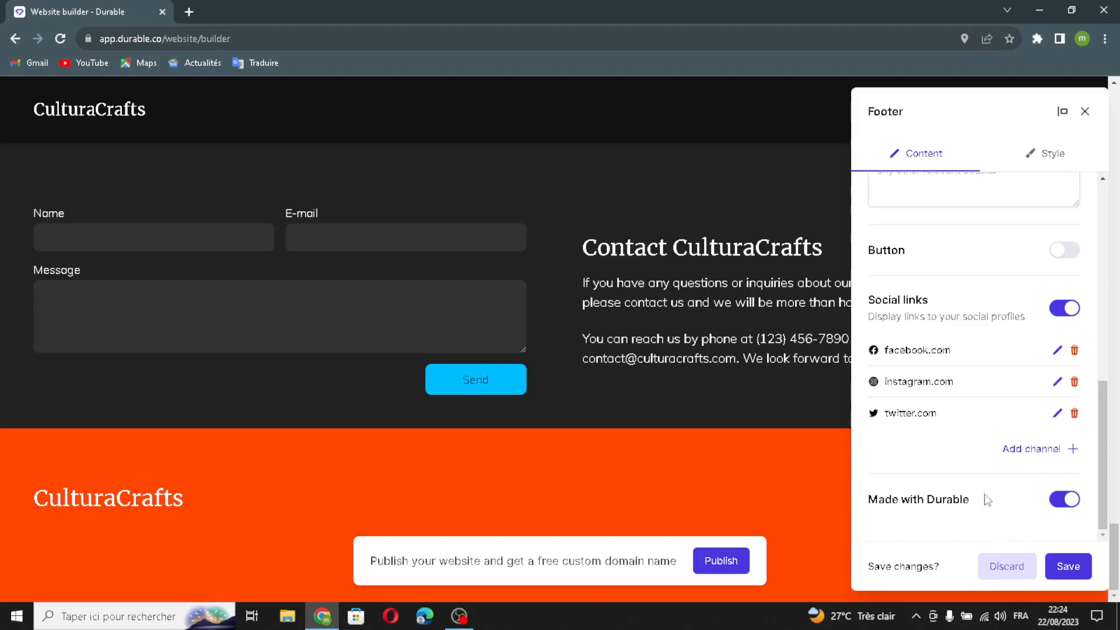
left_click(1069, 568)
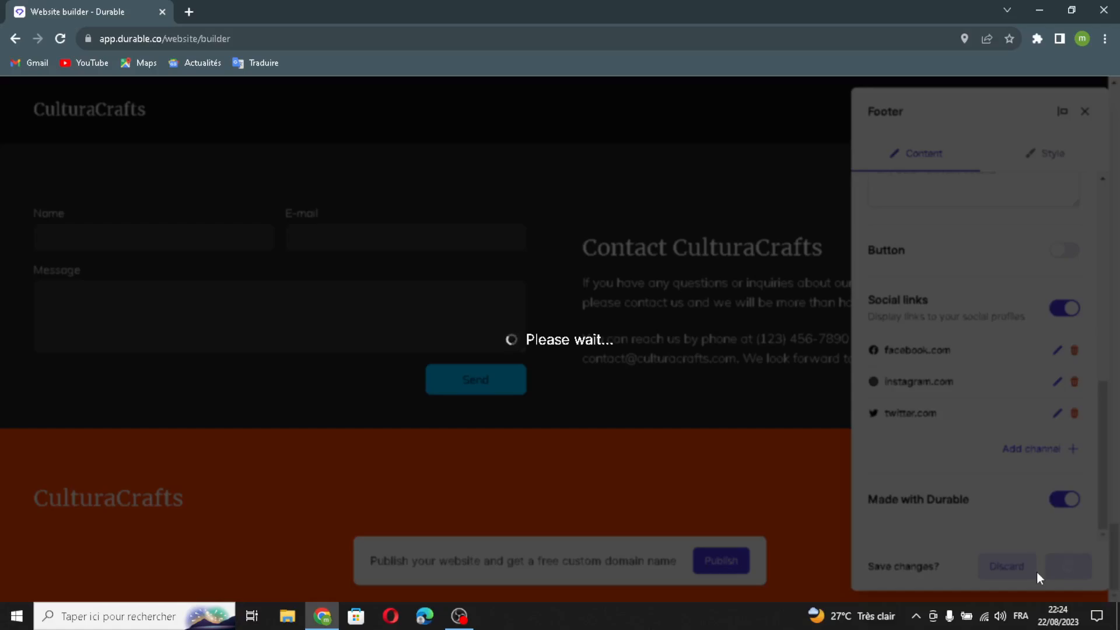
Look at the contact section's regenerate options and its removal confirmation, closing both without regenerating or deleting anything.
scroll(549, 315, "up", 1)
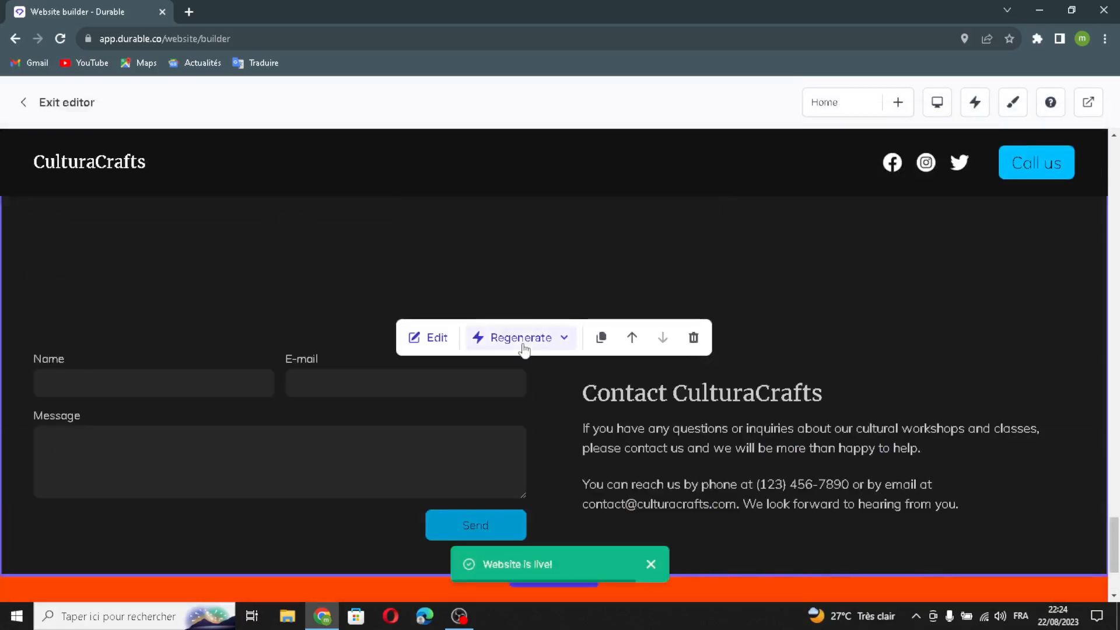
left_click(521, 338)
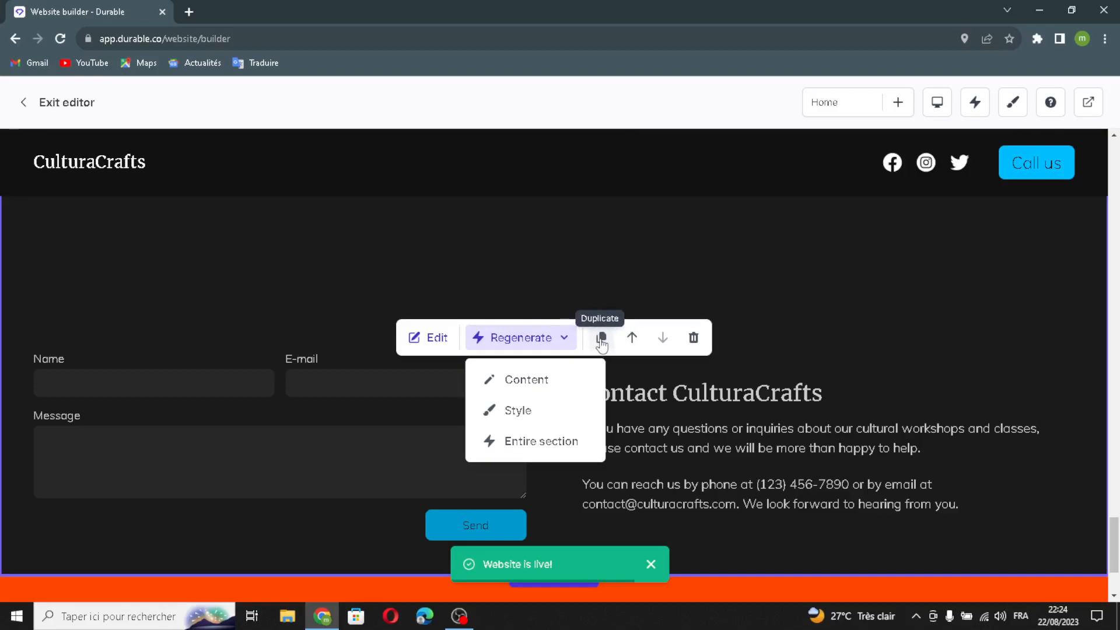
left_click(626, 381)
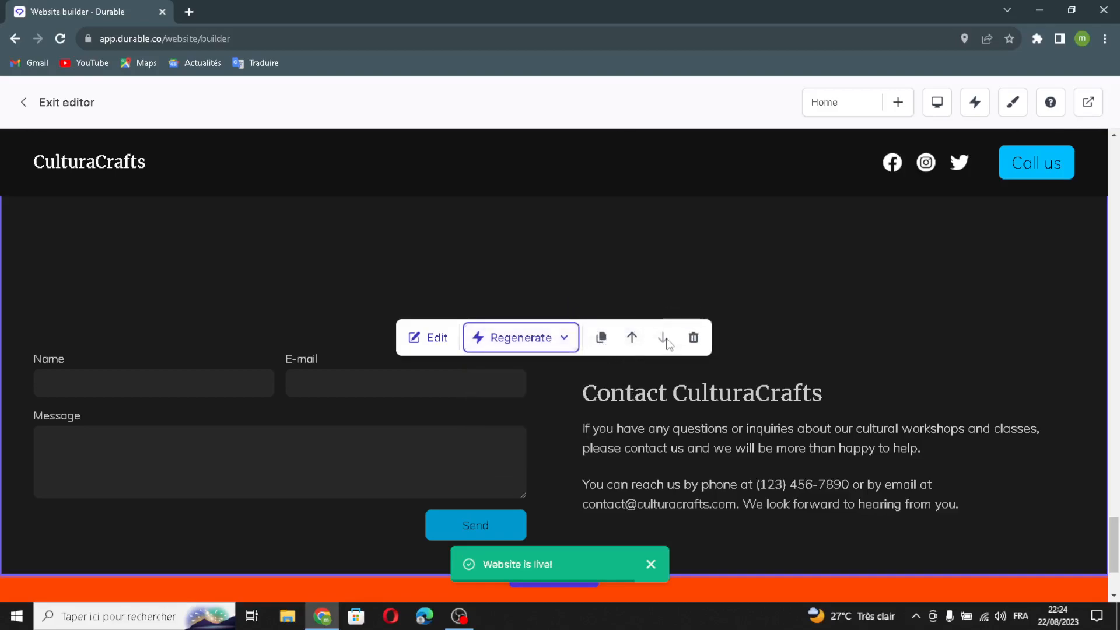
left_click(693, 339)
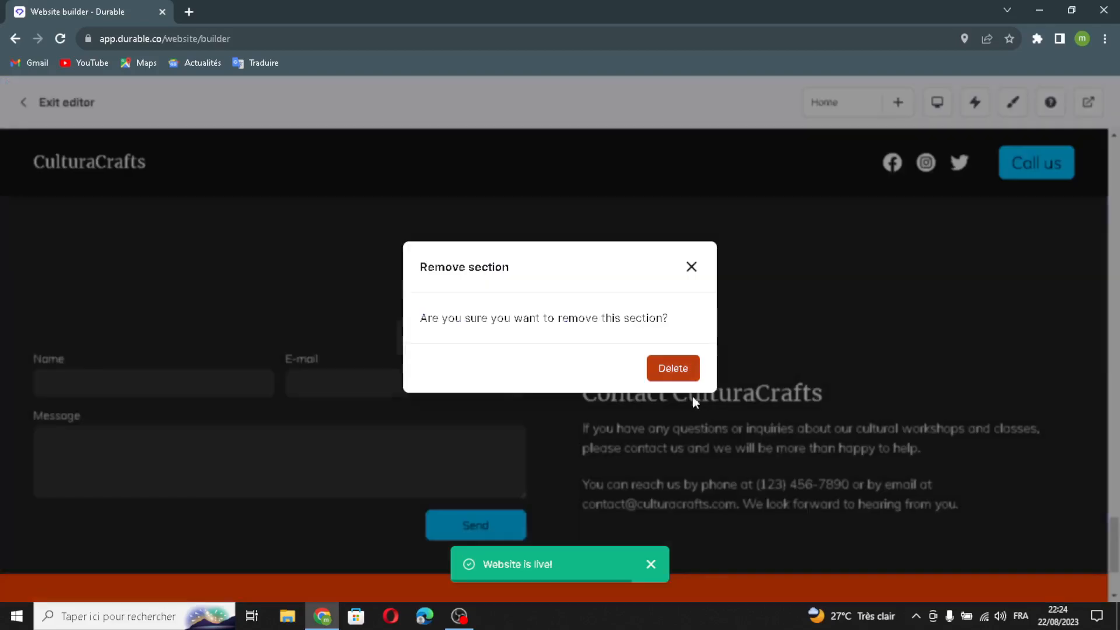
left_click(690, 269)
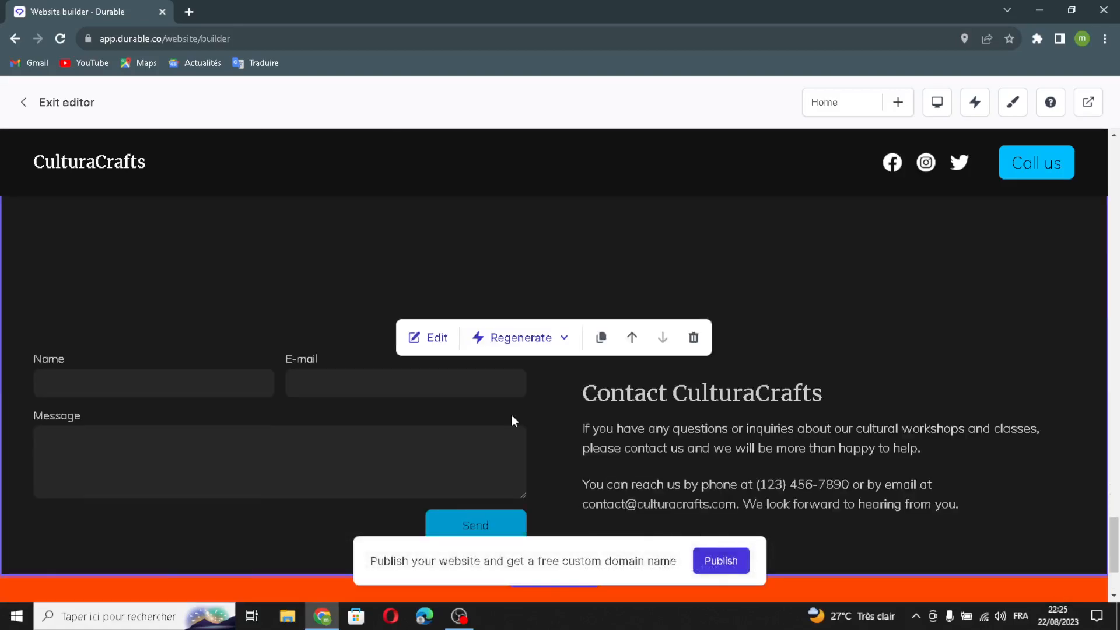
scroll(511, 414, "down", 2)
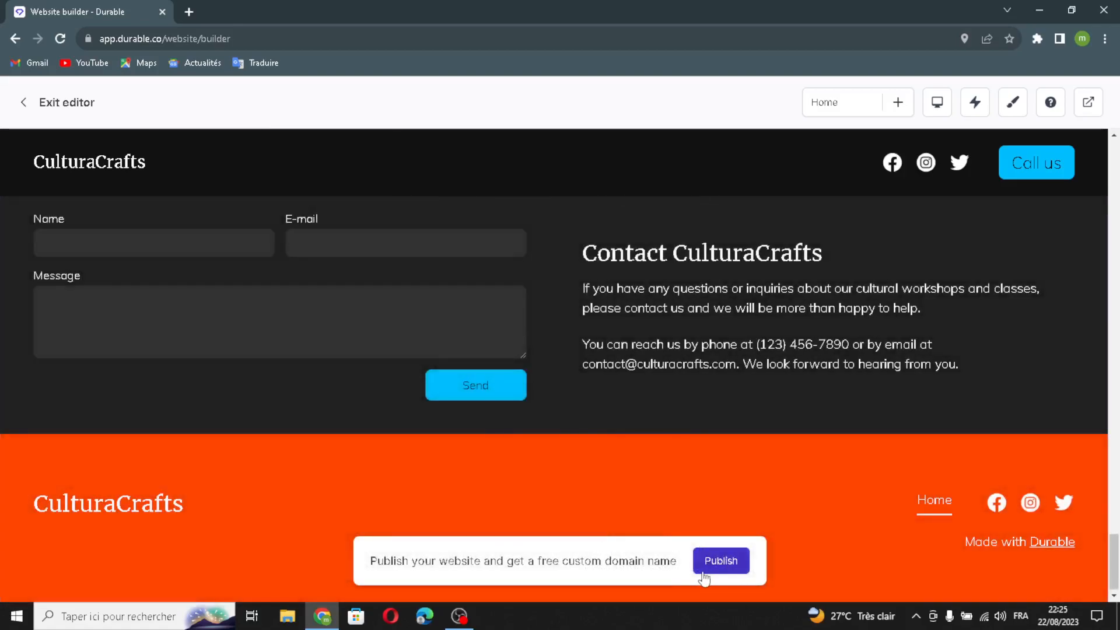